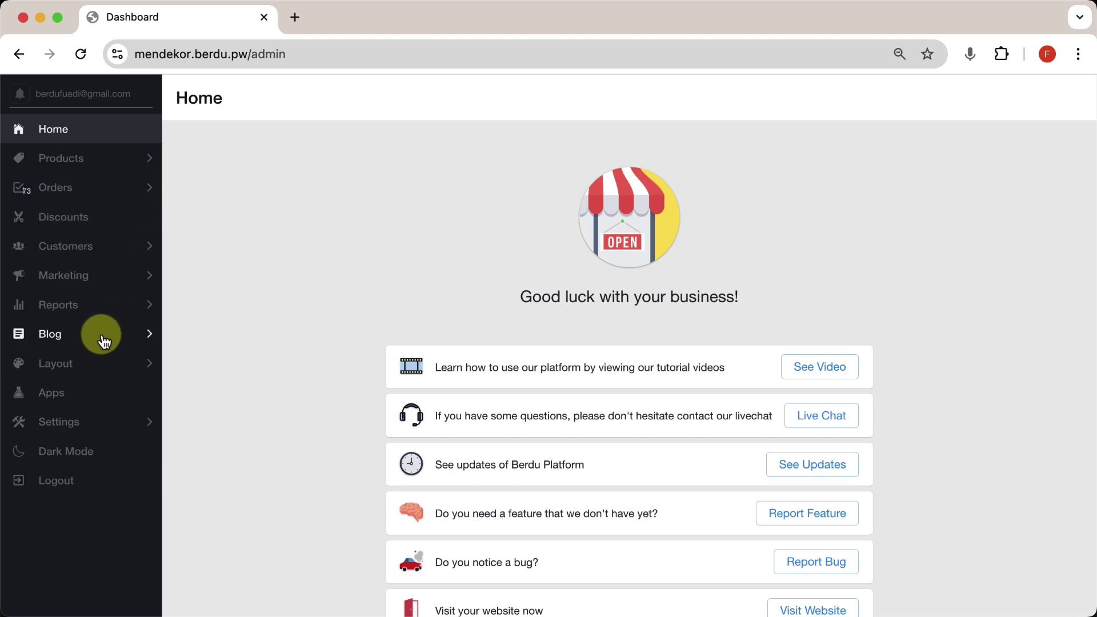
Open the HOLIDAY PACKAGE custom page for editing in the page layout editor.
left_click(86, 372)
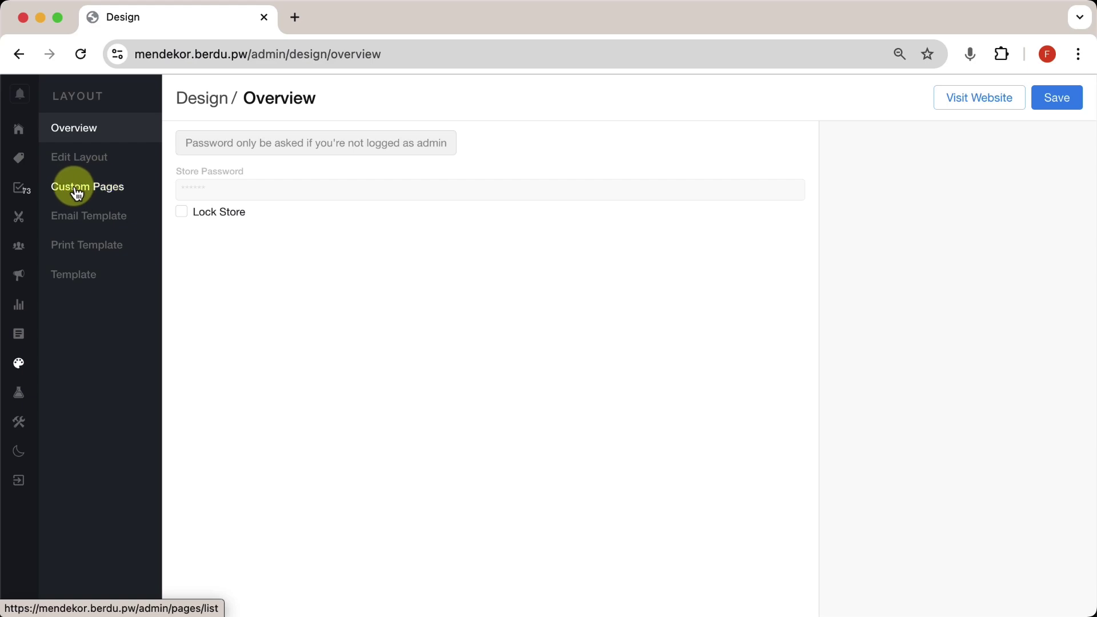
left_click(106, 194)
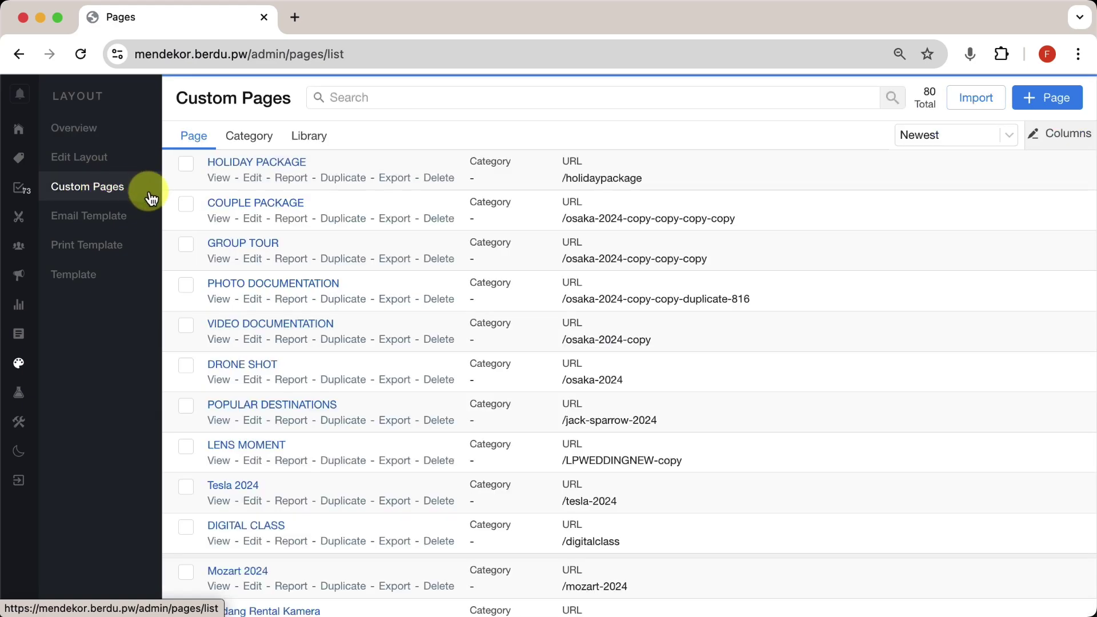
left_click(253, 178)
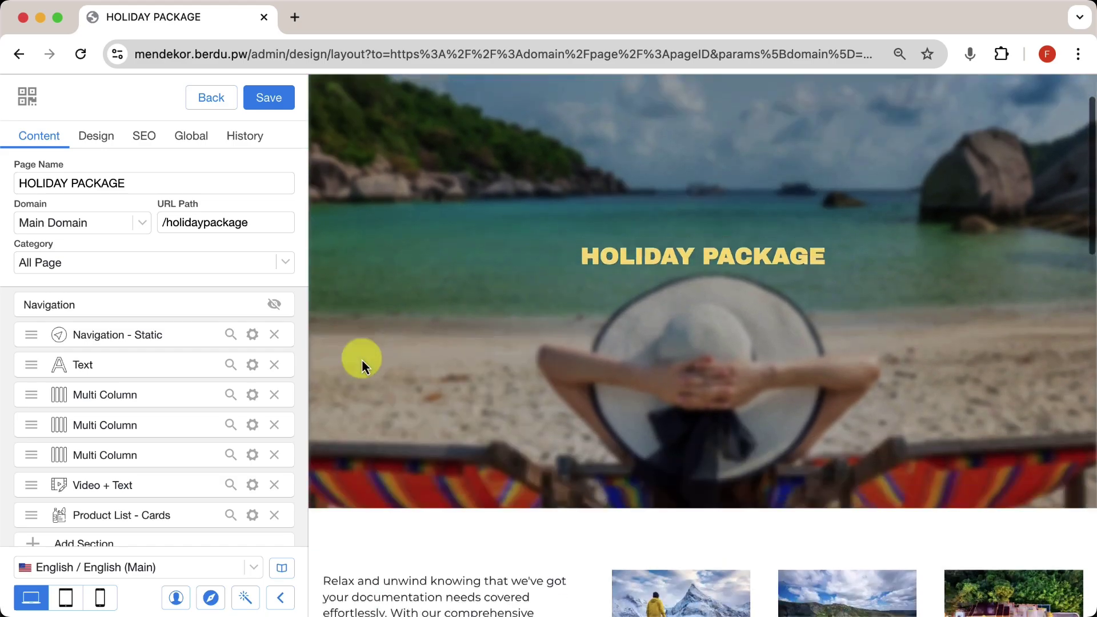
Search the section types for "image" and add an Image + Text section to the page.
scroll(361, 359, "down", 3)
scroll(158, 448, "down", 1)
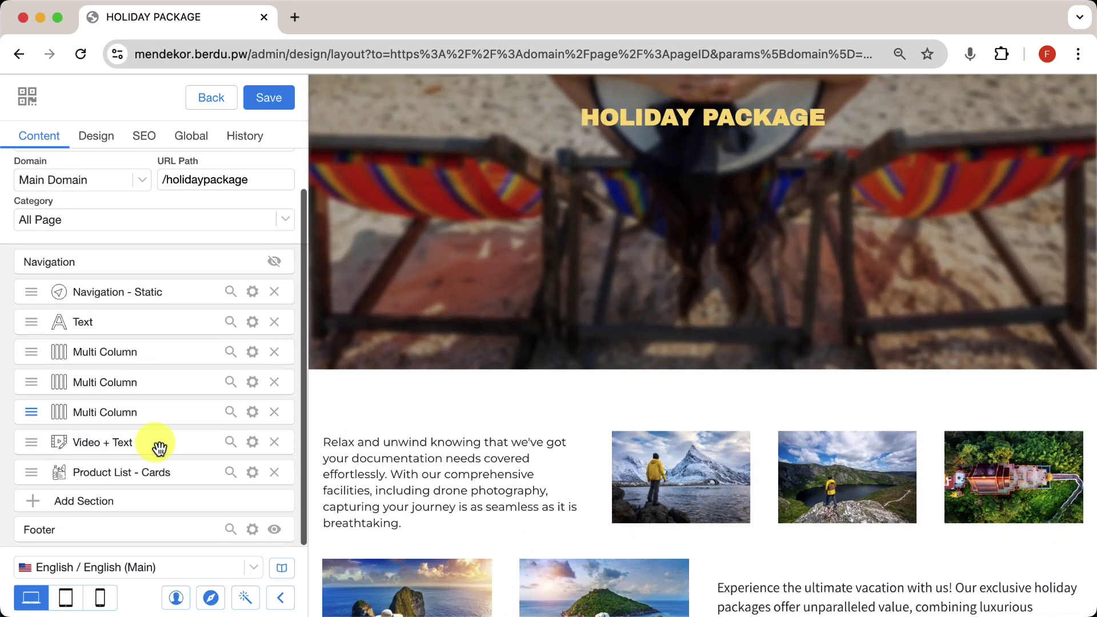
left_click(144, 505)
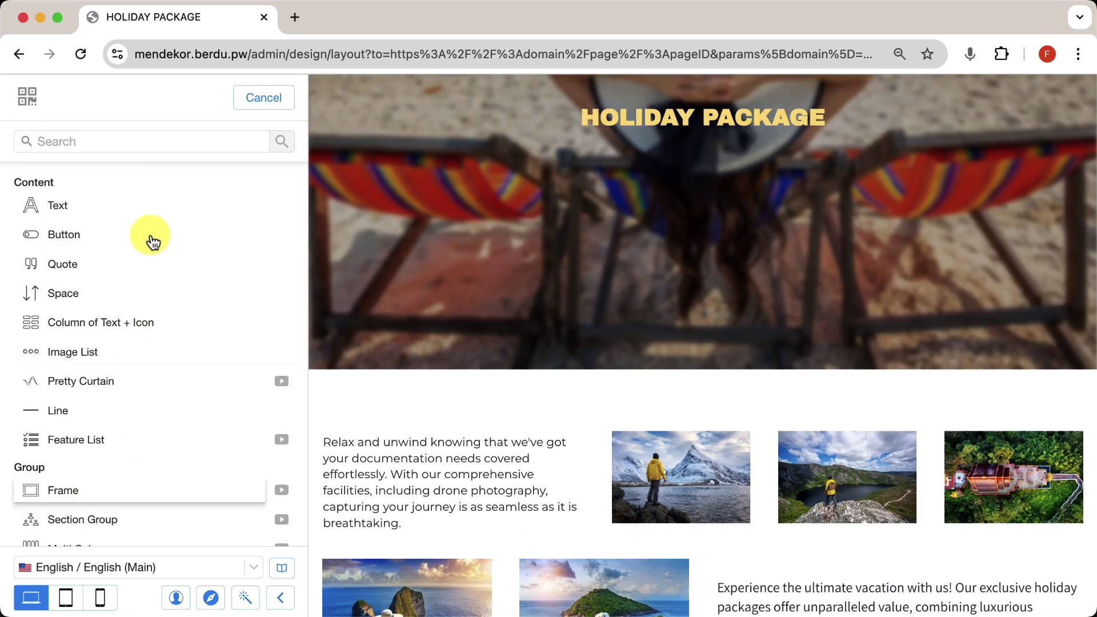
type("image")
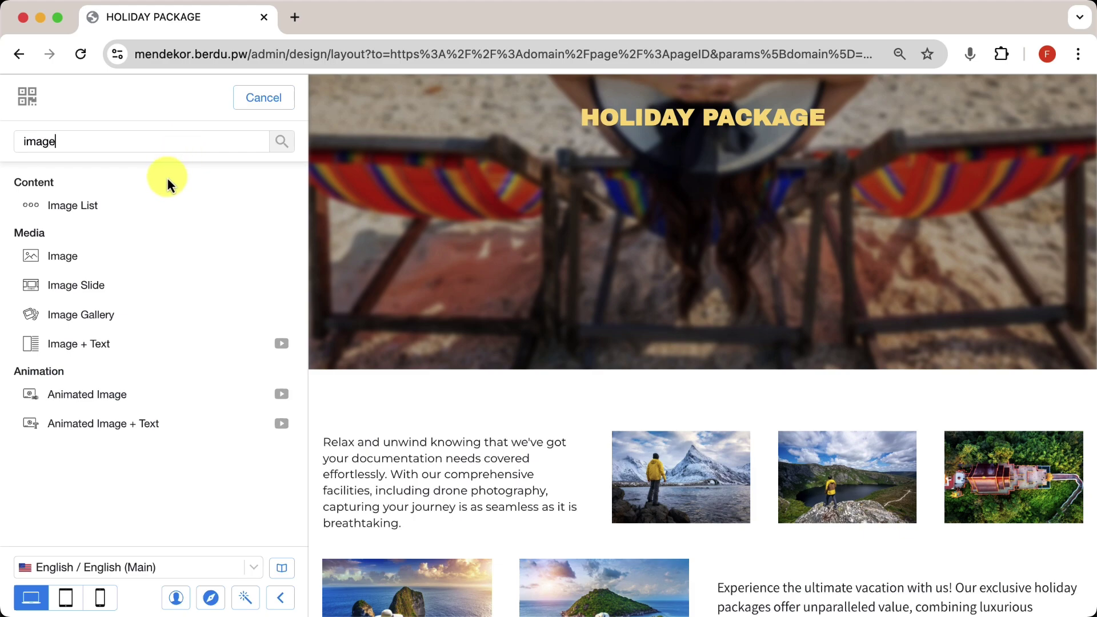
left_click(107, 345)
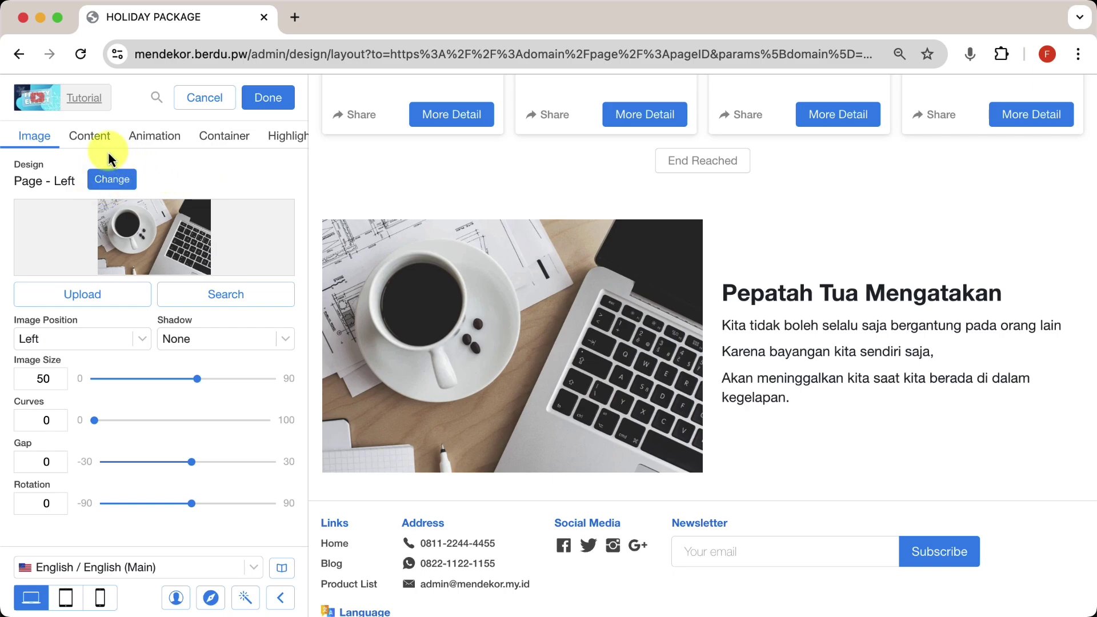
Compare the available Image + Text designs, including in the fullscreen preview, and apply the Frosty - Light design.
left_click(113, 180)
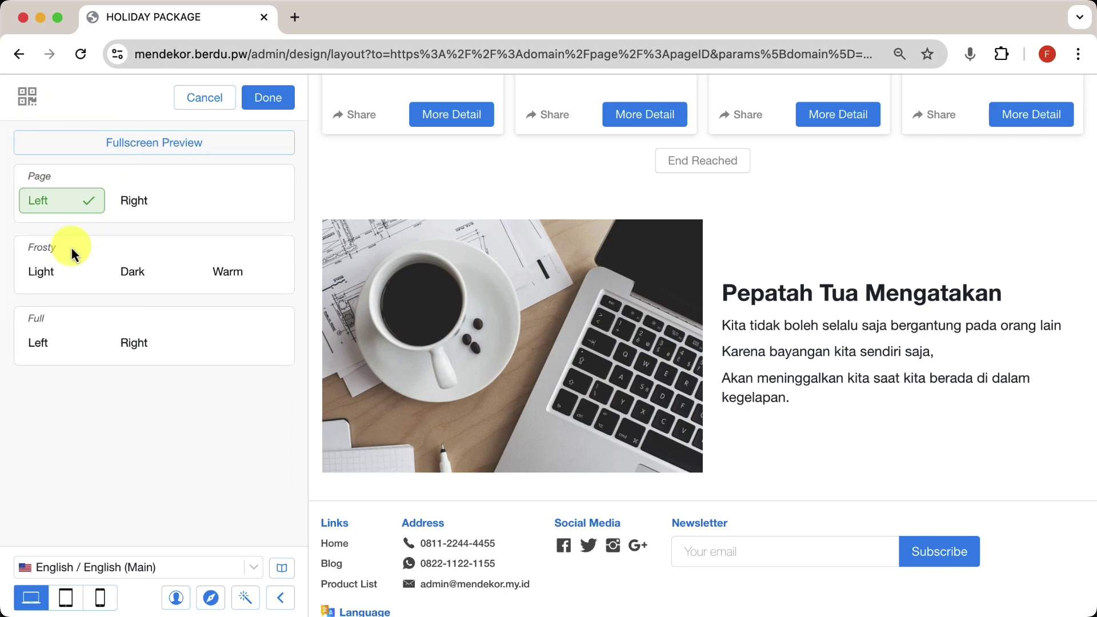
left_click(60, 270)
left_click(122, 272)
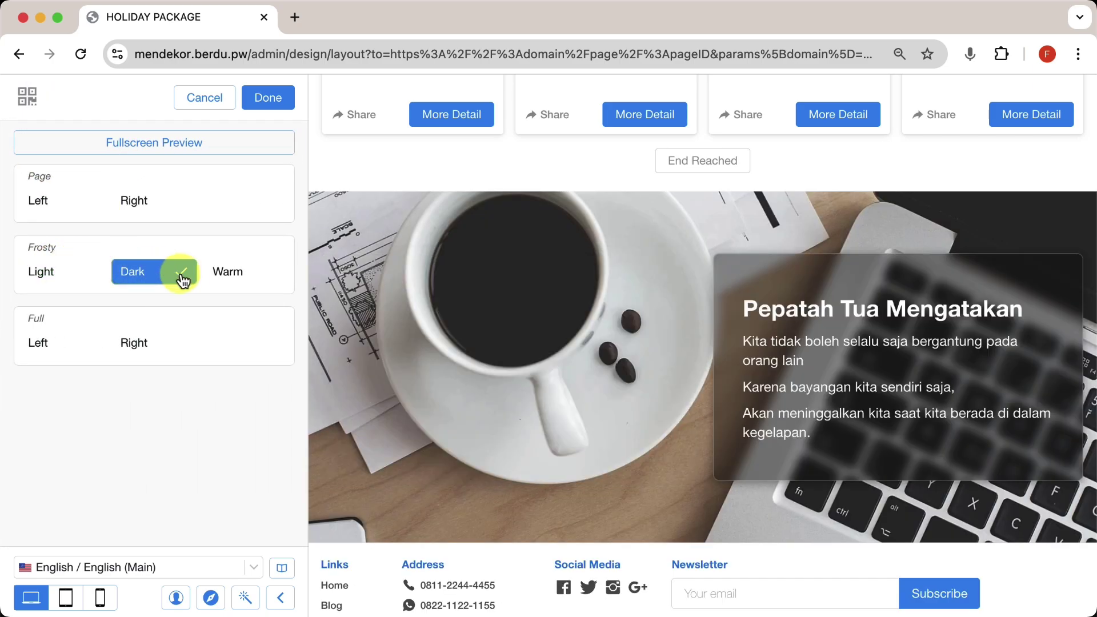
left_click(225, 275)
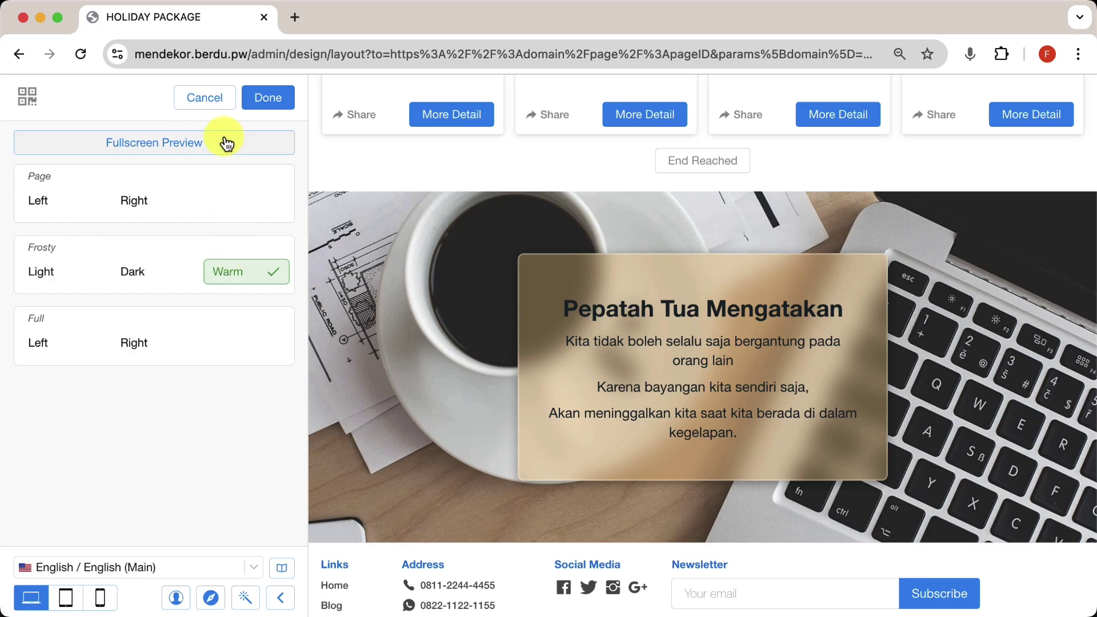
left_click(189, 150)
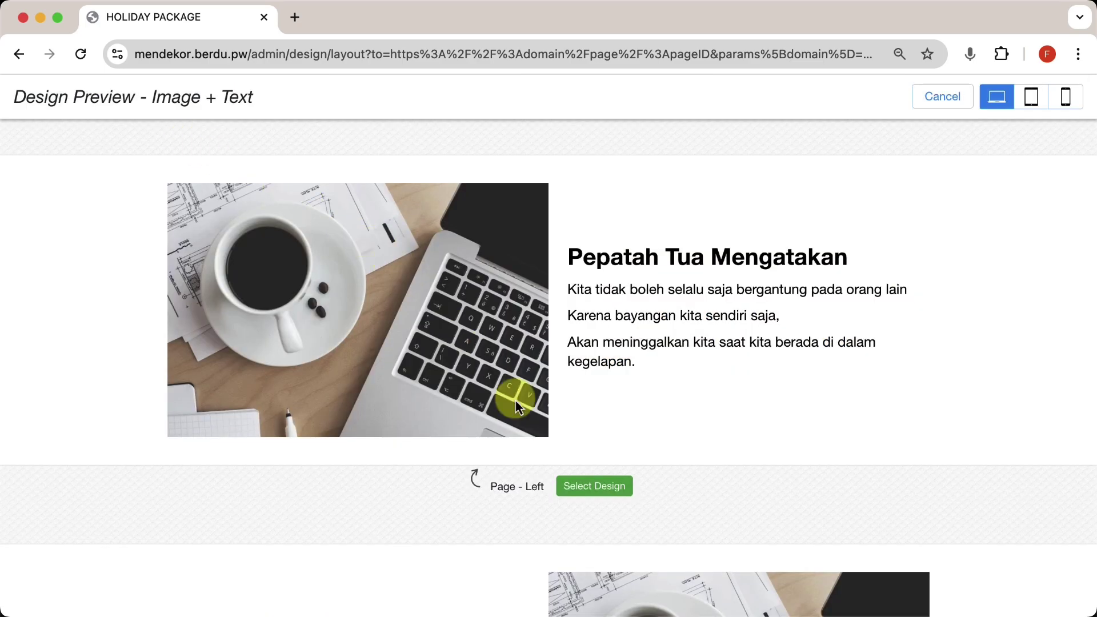
scroll(516, 402, "down", 13)
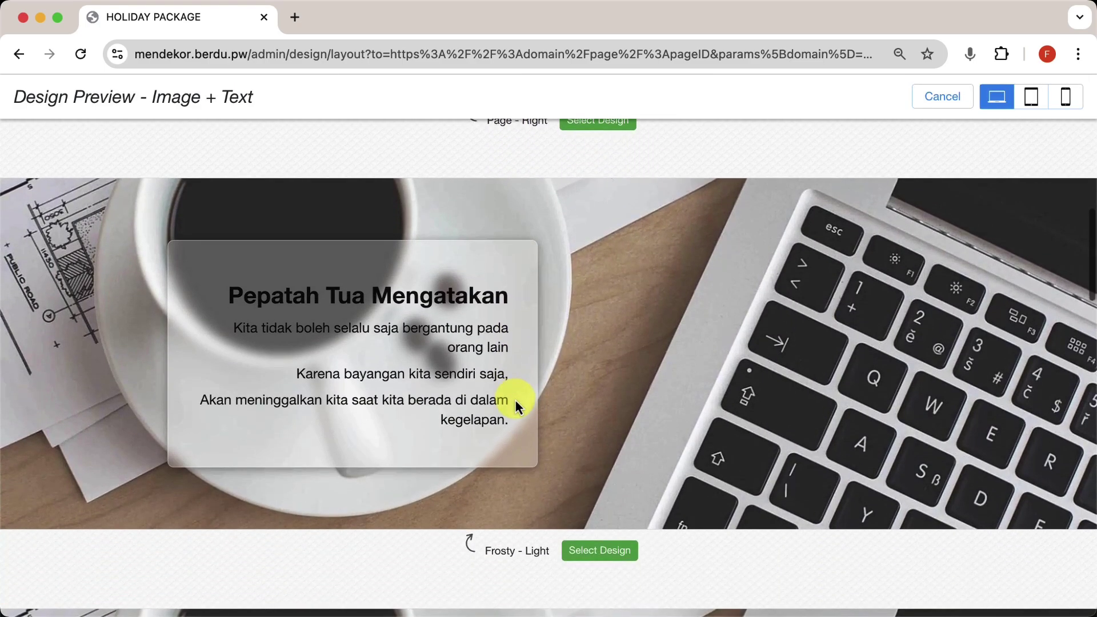
scroll(516, 403, "down", 2)
scroll(514, 404, "up", 2)
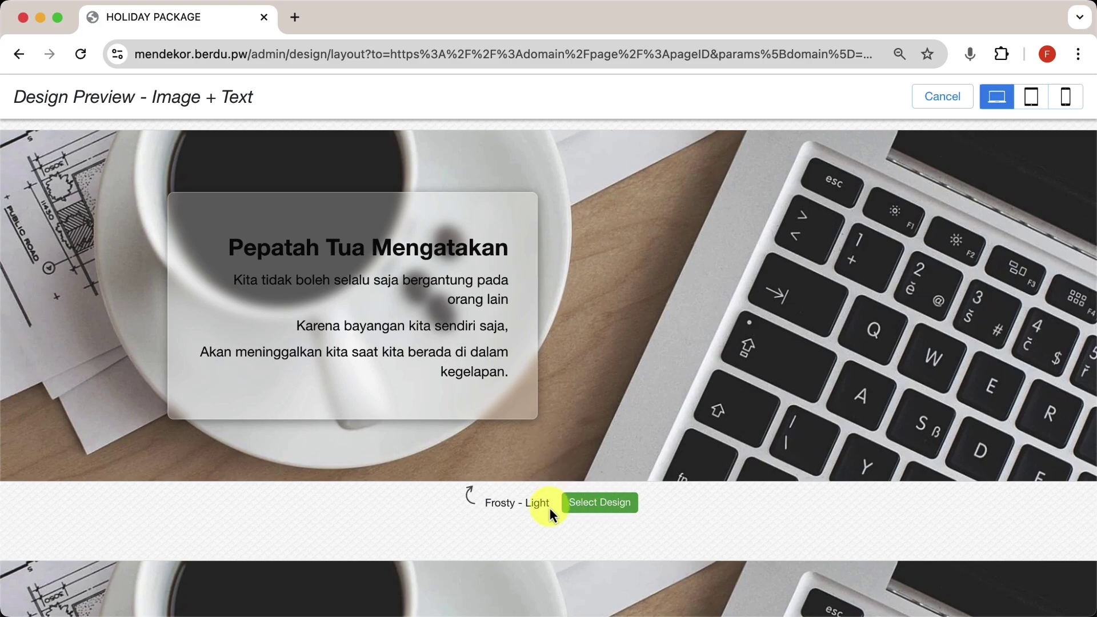
left_click(600, 503)
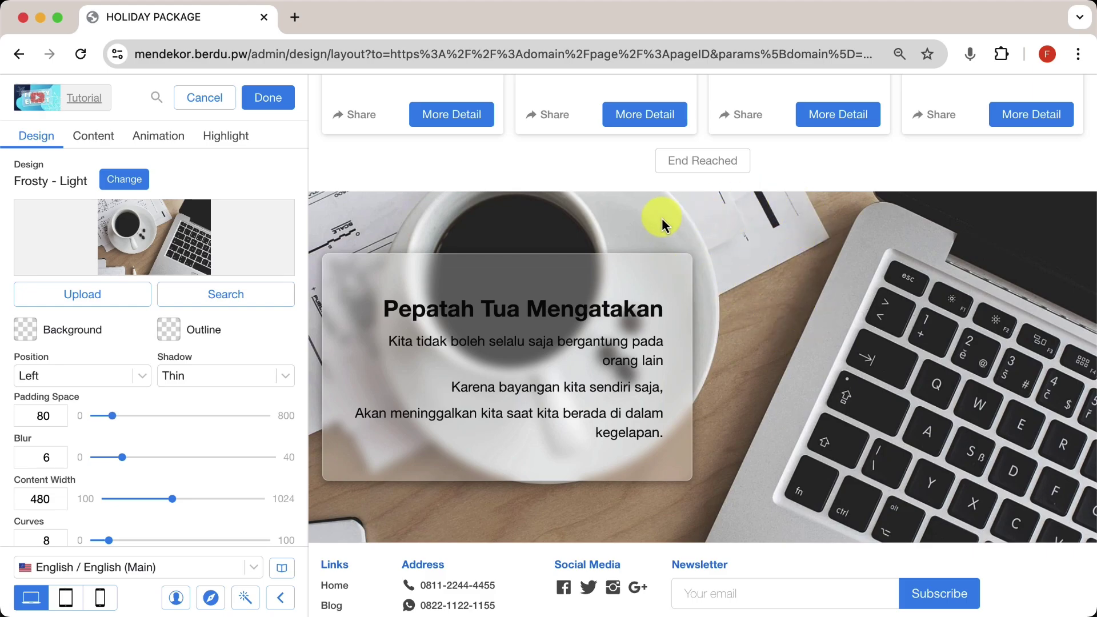
left_click(236, 293)
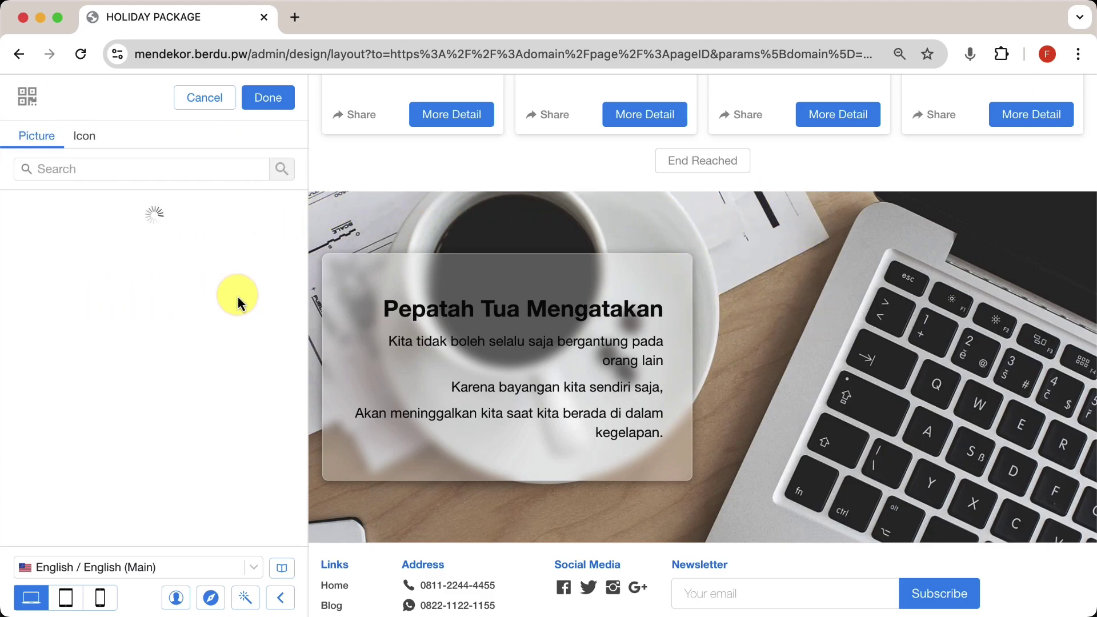
scroll(238, 297, "down", 15)
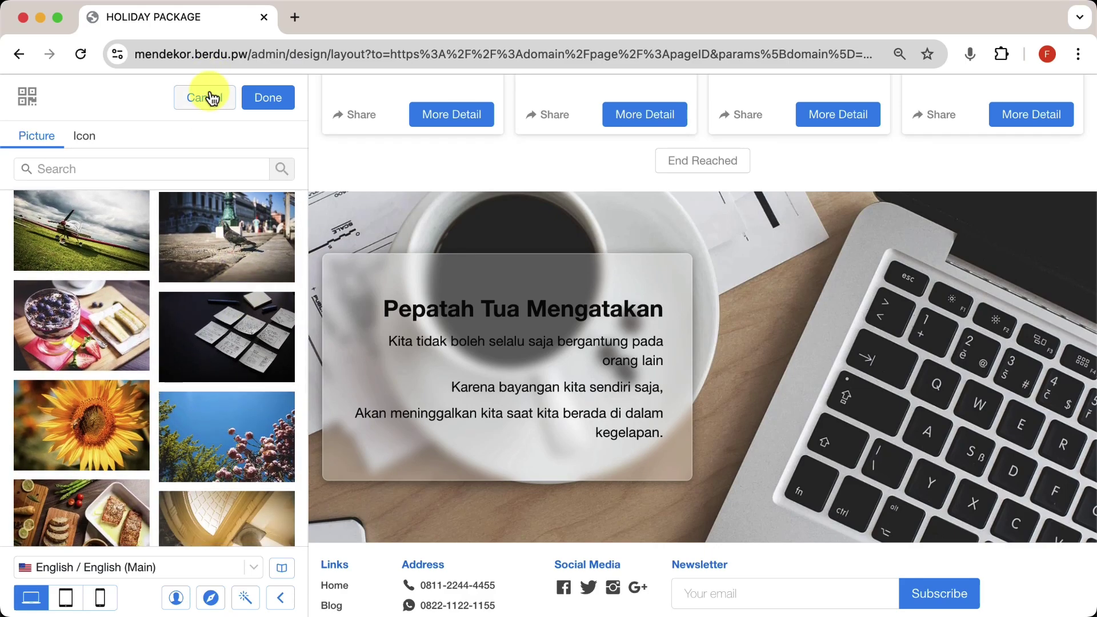
left_click(206, 97)
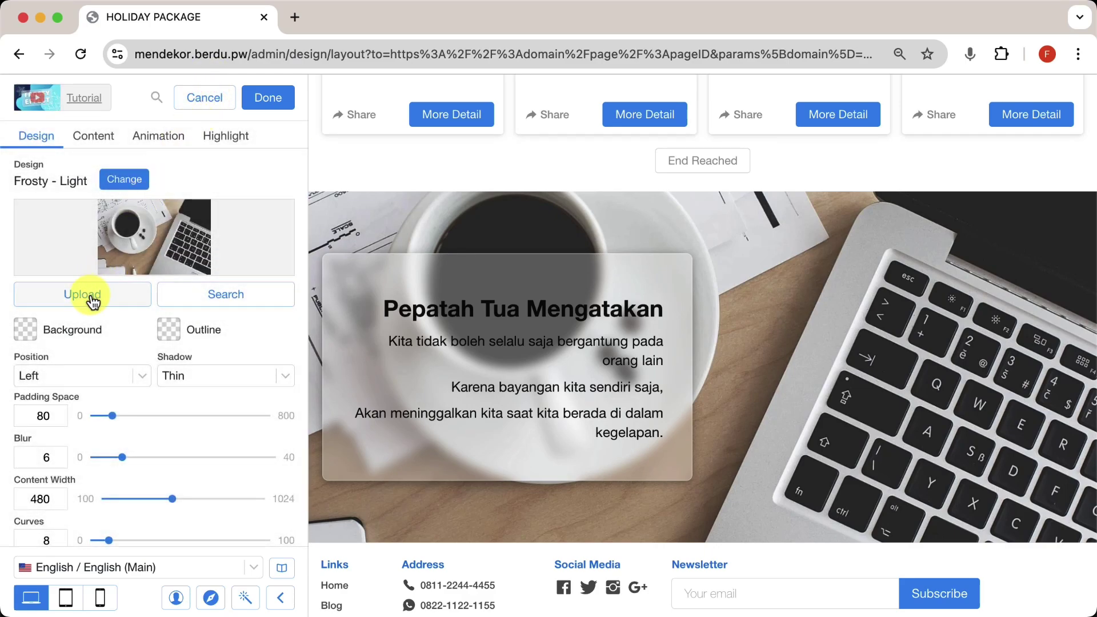
Upload the Raja Ampat JPG from the image folder as the section's picture.
left_click(91, 298)
left_click(383, 234)
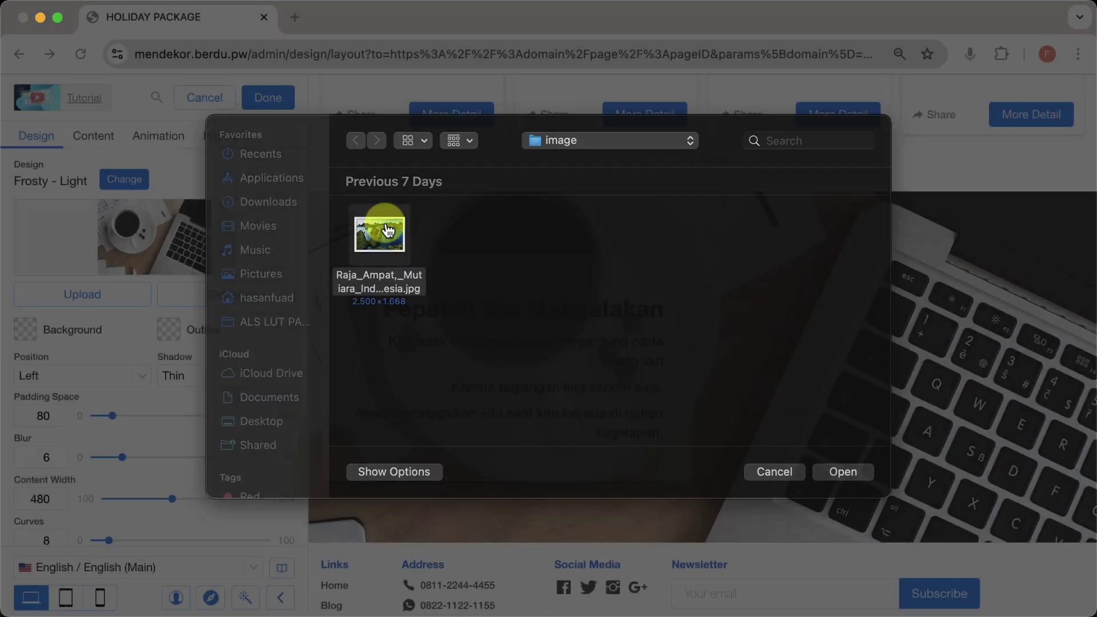
double_click(387, 230)
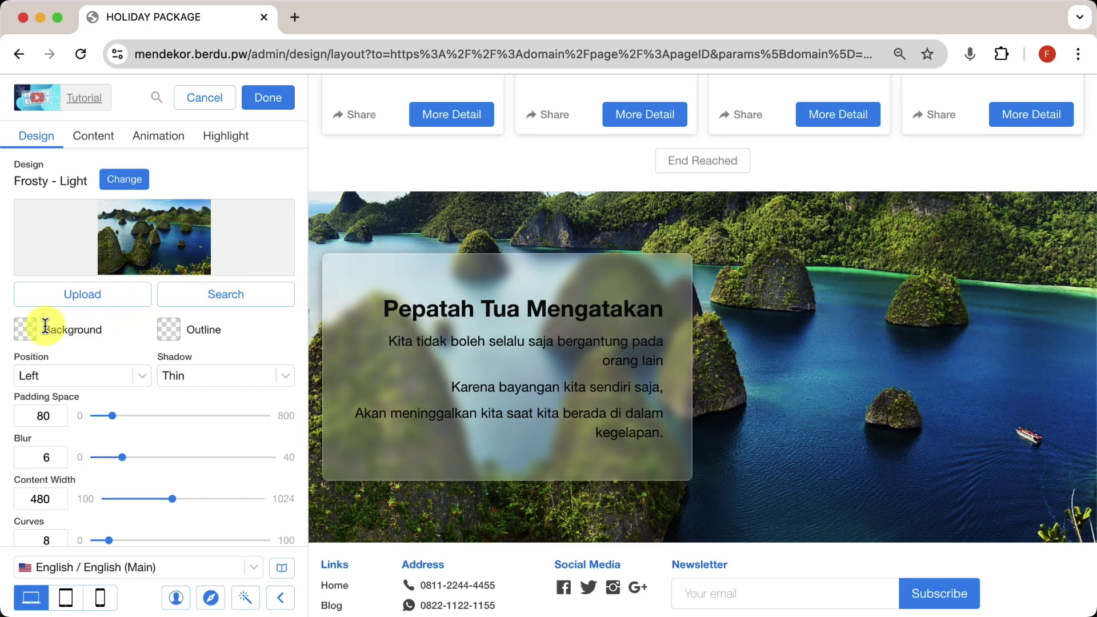
Set the text box's background to the translucent pale yellow rgba(255,245,157,0.14), after trying other colours and a higher opacity.
left_click(27, 329)
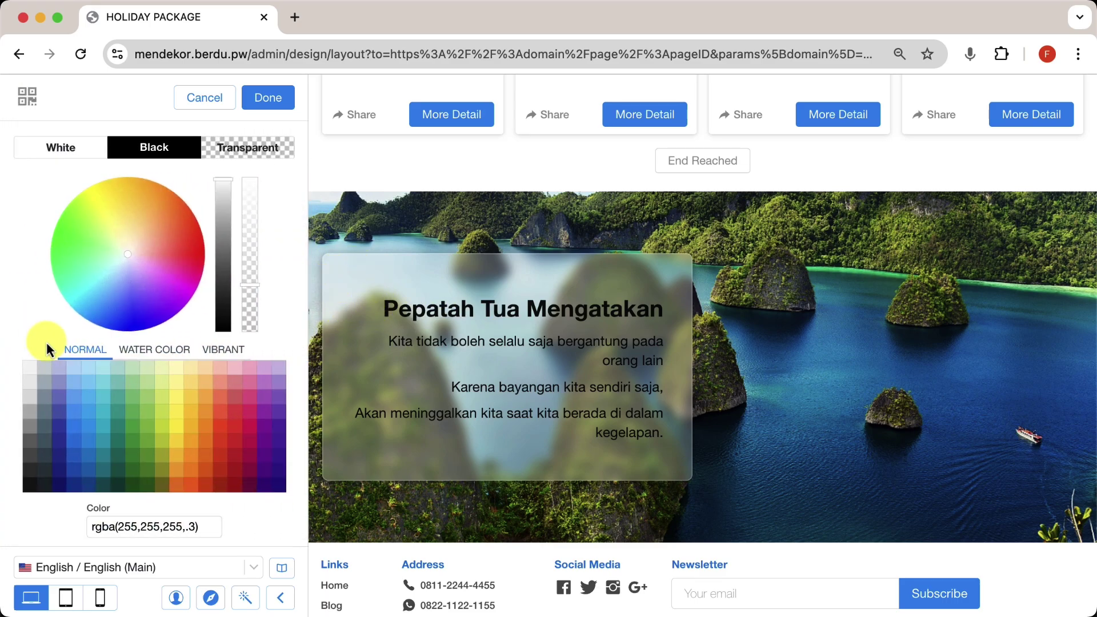
left_click(88, 384)
left_click(90, 441)
left_click(137, 389)
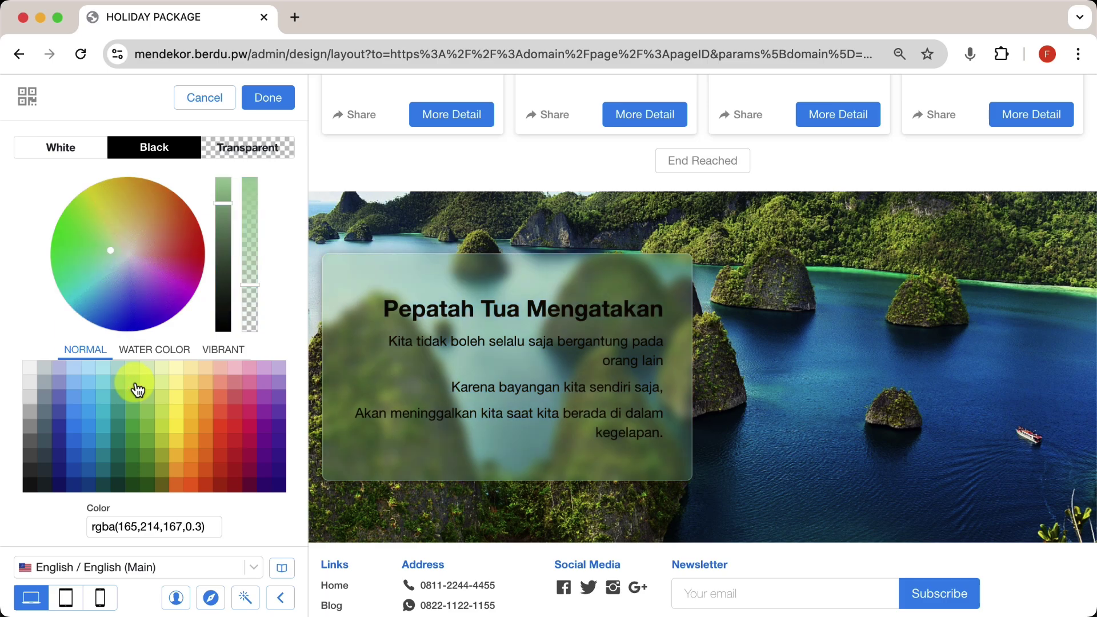
left_click(177, 388)
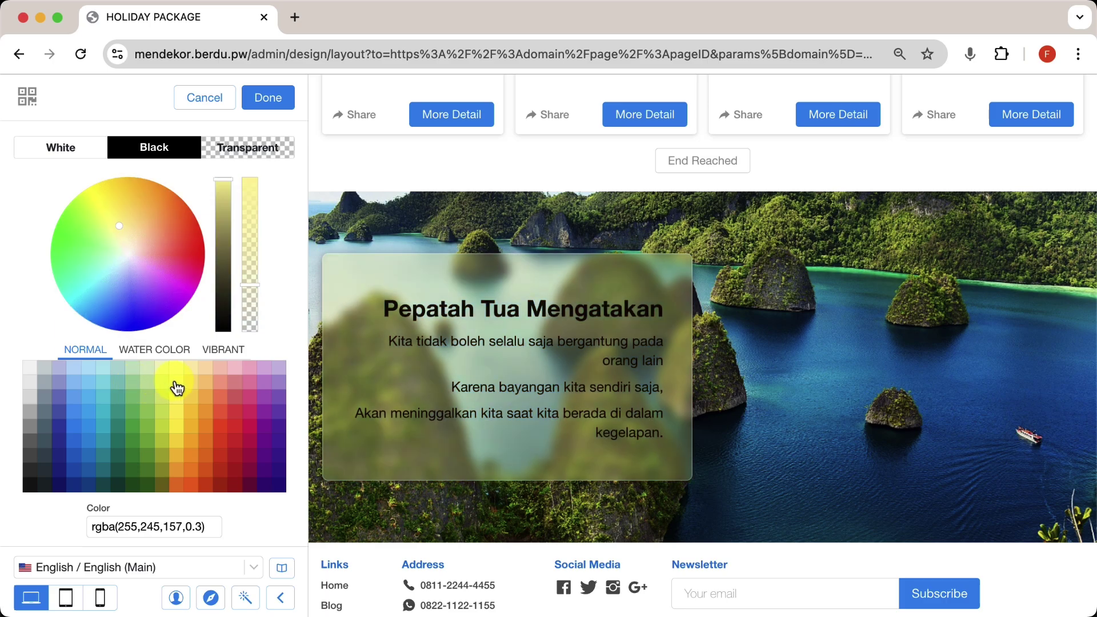
left_click(177, 388)
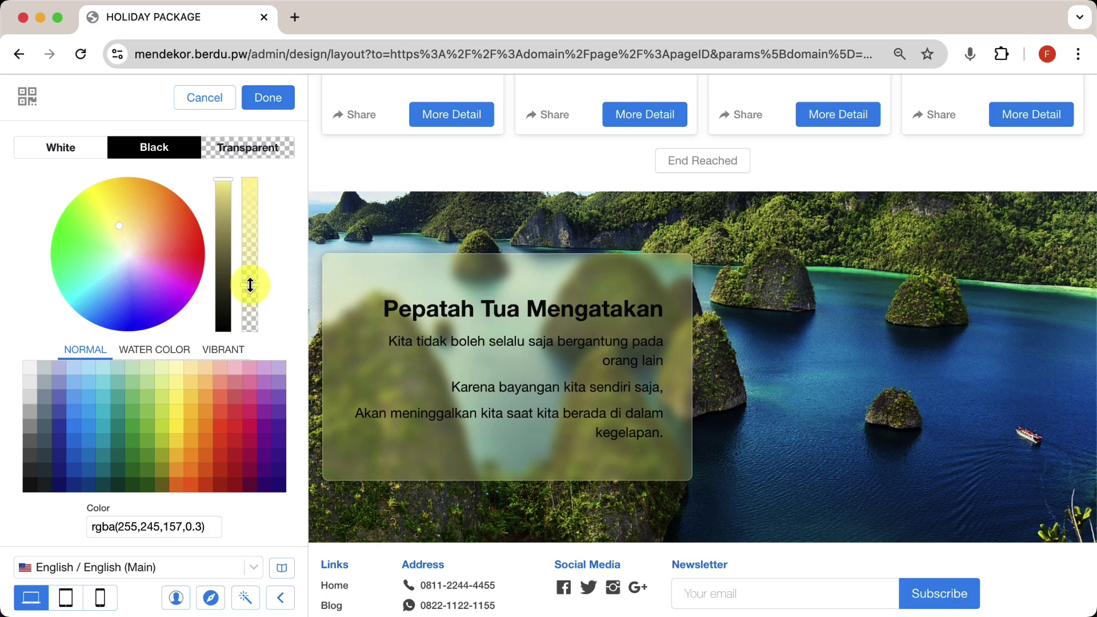
left_click_drag(251, 269, 264, 182)
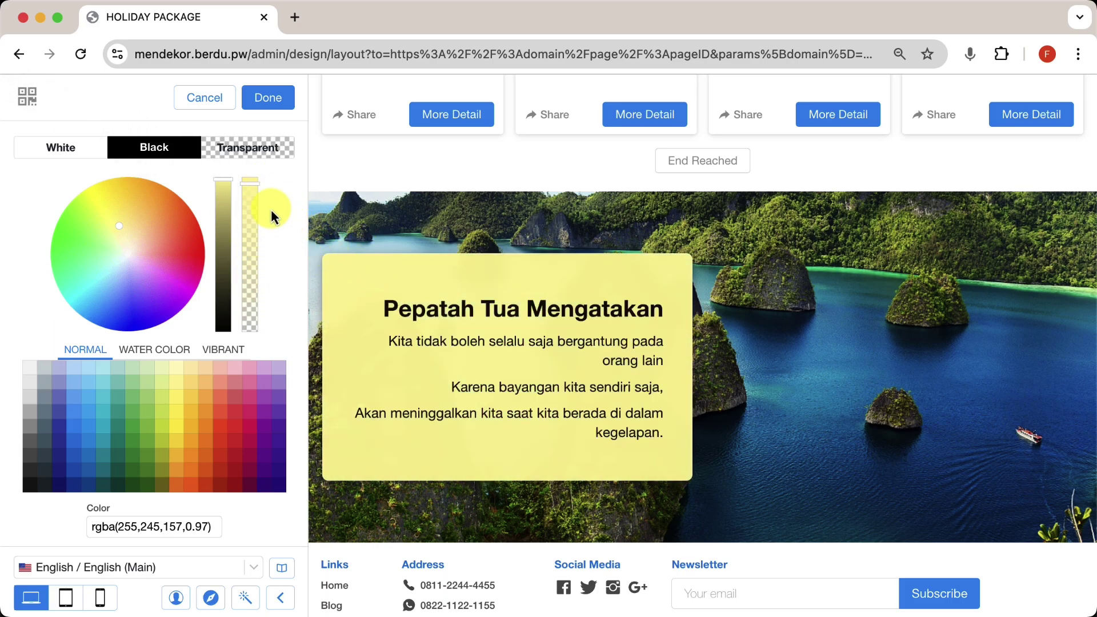
left_click(252, 309)
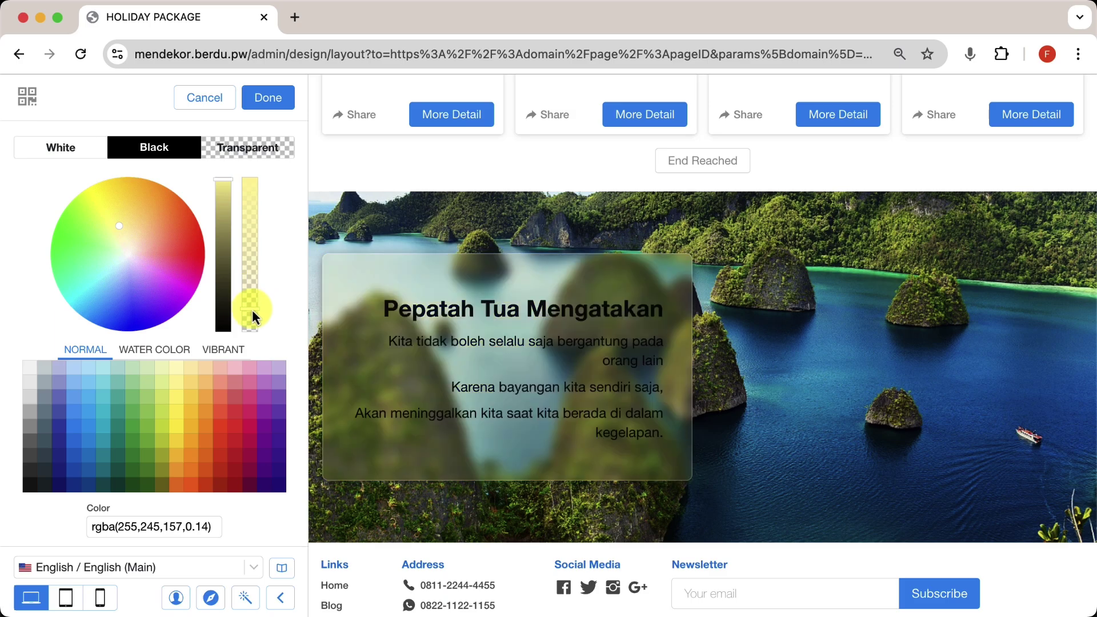
left_click(270, 98)
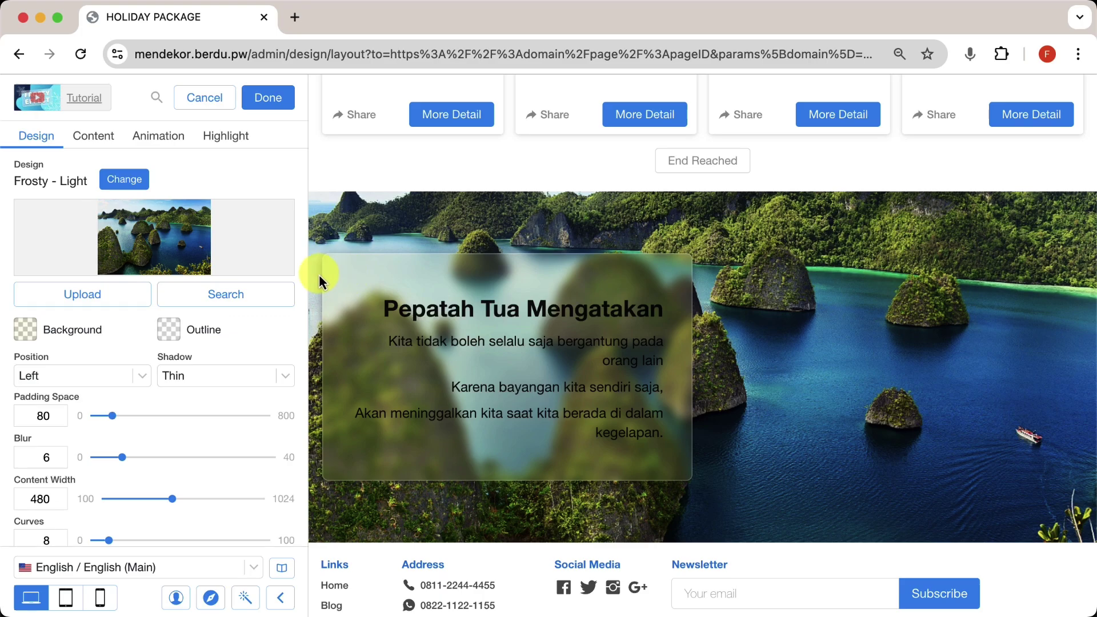
Set the text box's outline colour to the translucent orange rgba(255,111,0,0.21) and the outline thickness to 0.
left_click(169, 329)
left_click(103, 382)
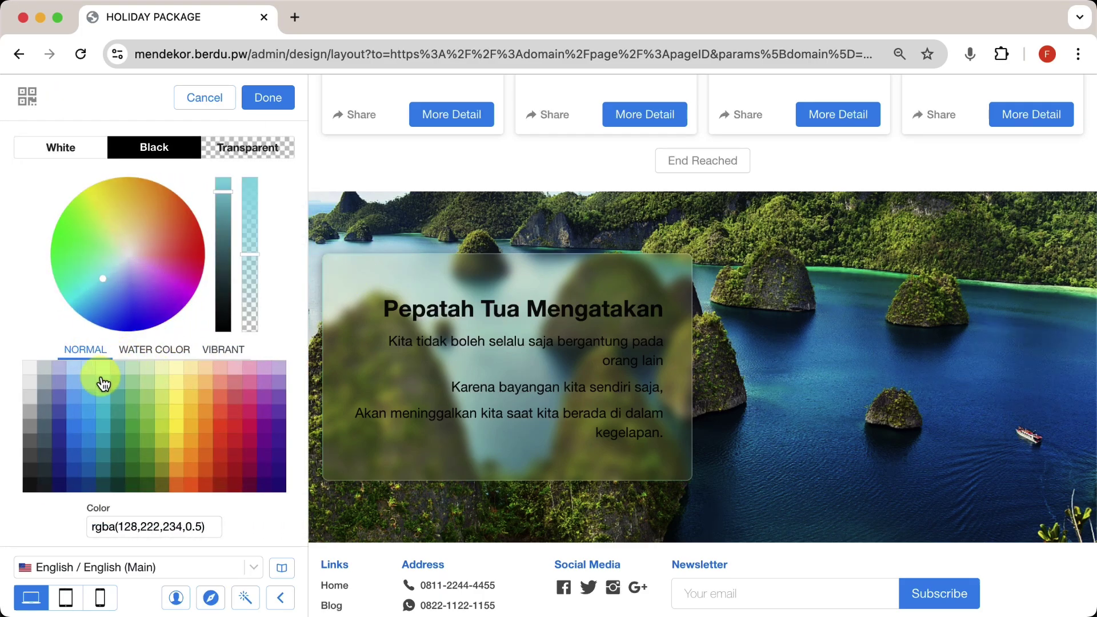
left_click(78, 406)
left_click(166, 455)
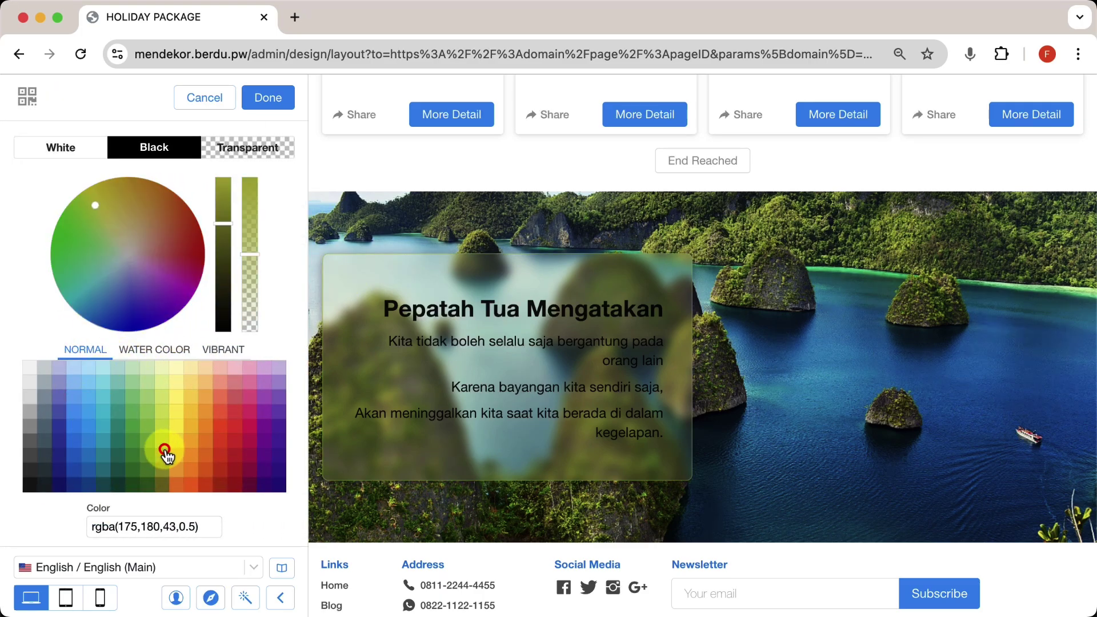
left_click(185, 484)
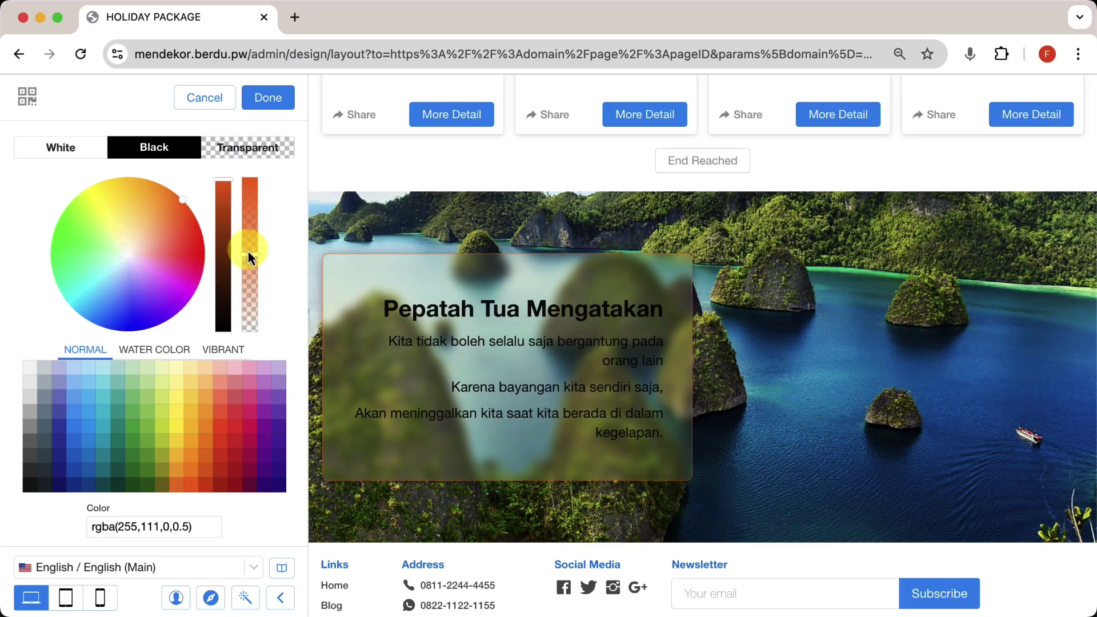
left_click_drag(252, 300, 251, 313)
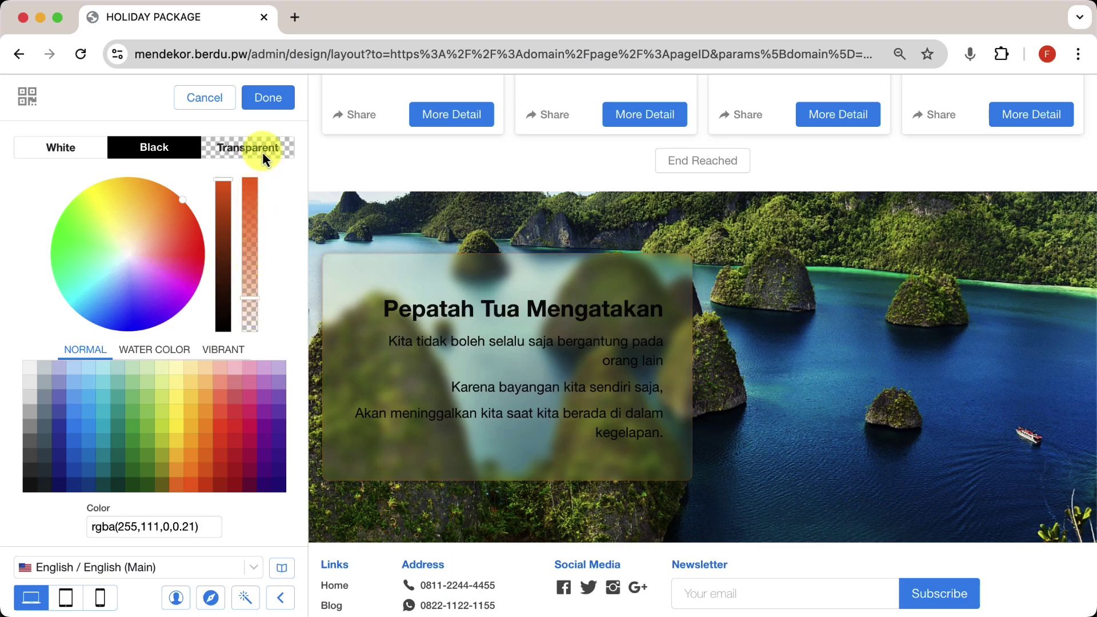
left_click(269, 102)
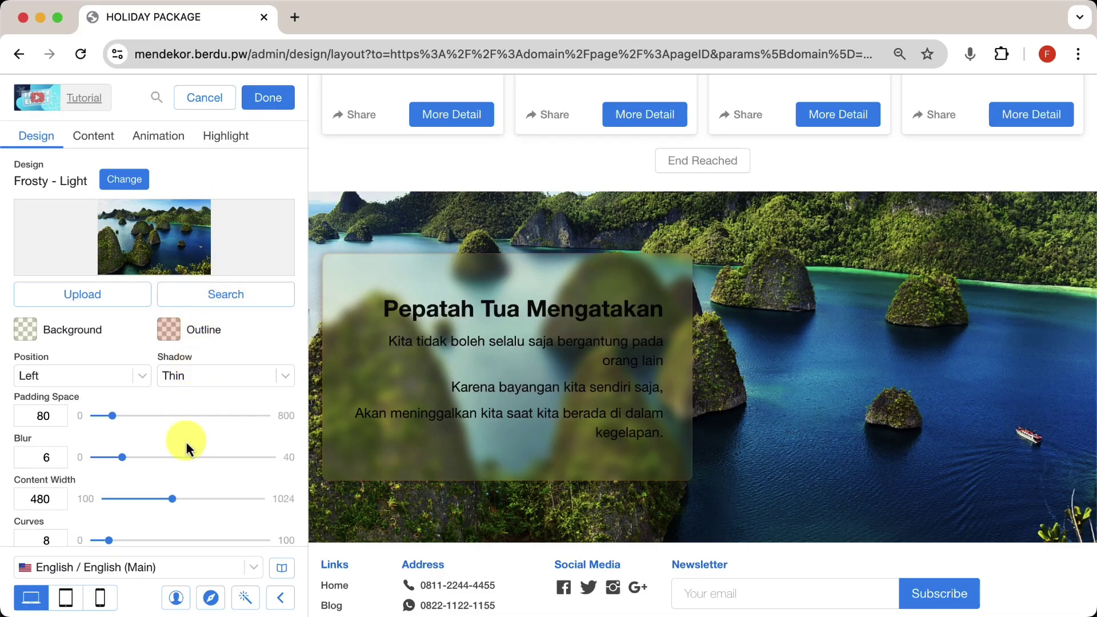
scroll(186, 441, "down", 3)
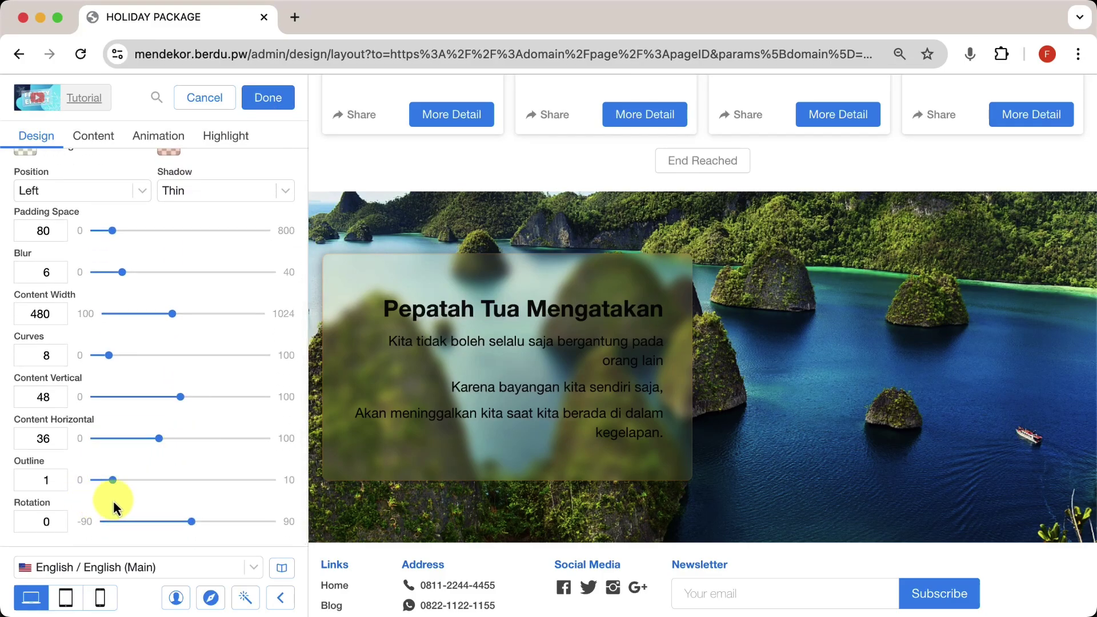
left_click_drag(113, 480, 266, 480)
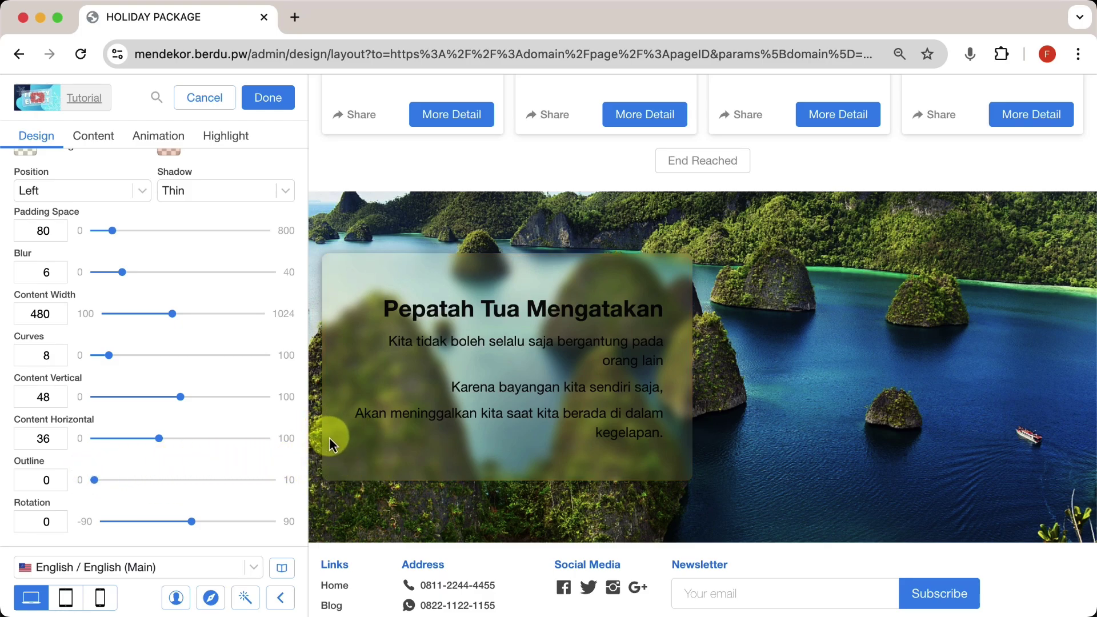
Try the Right position for the text box, and settle on Center.
left_click(106, 190)
left_click(94, 212)
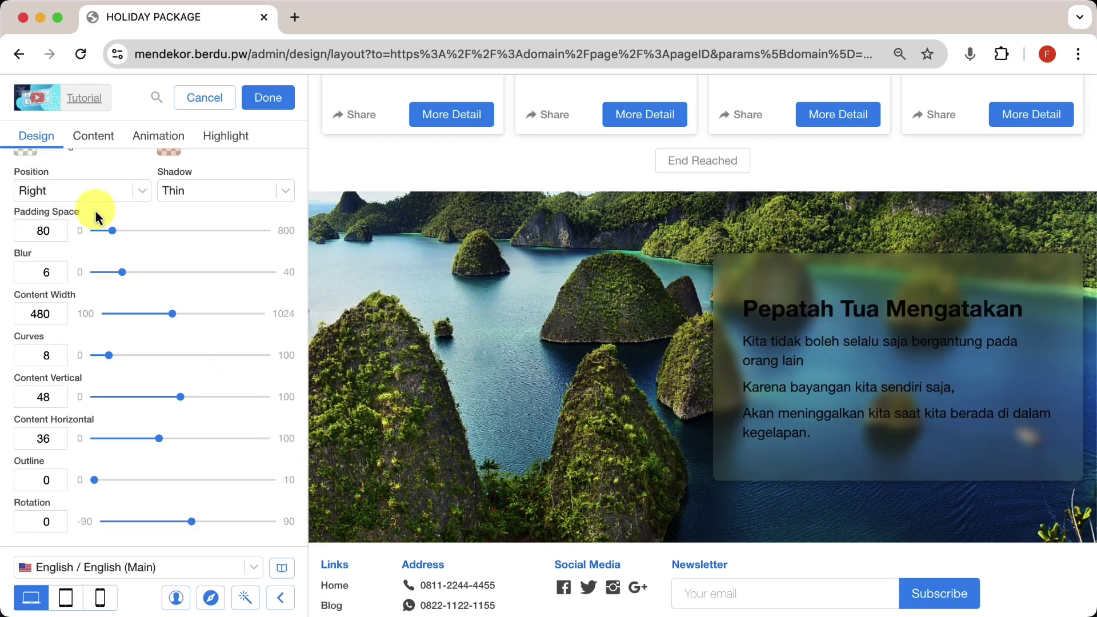
left_click(82, 190)
left_click(77, 211)
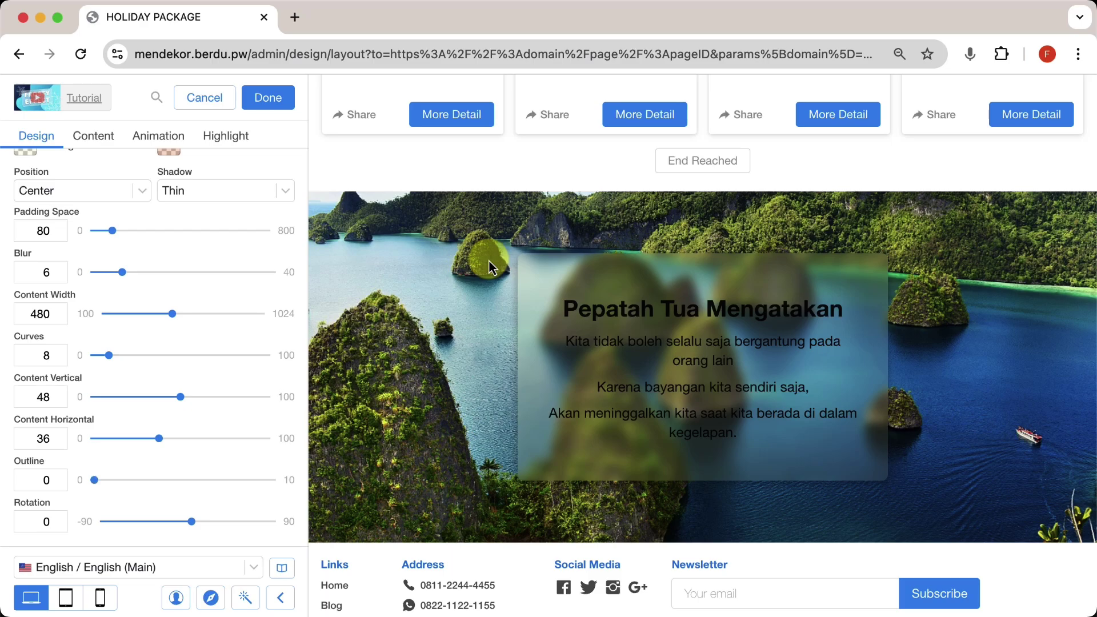
Set the text box's shadow to Larger and its padding space to 123, keeping the blur at 6.
left_click(262, 196)
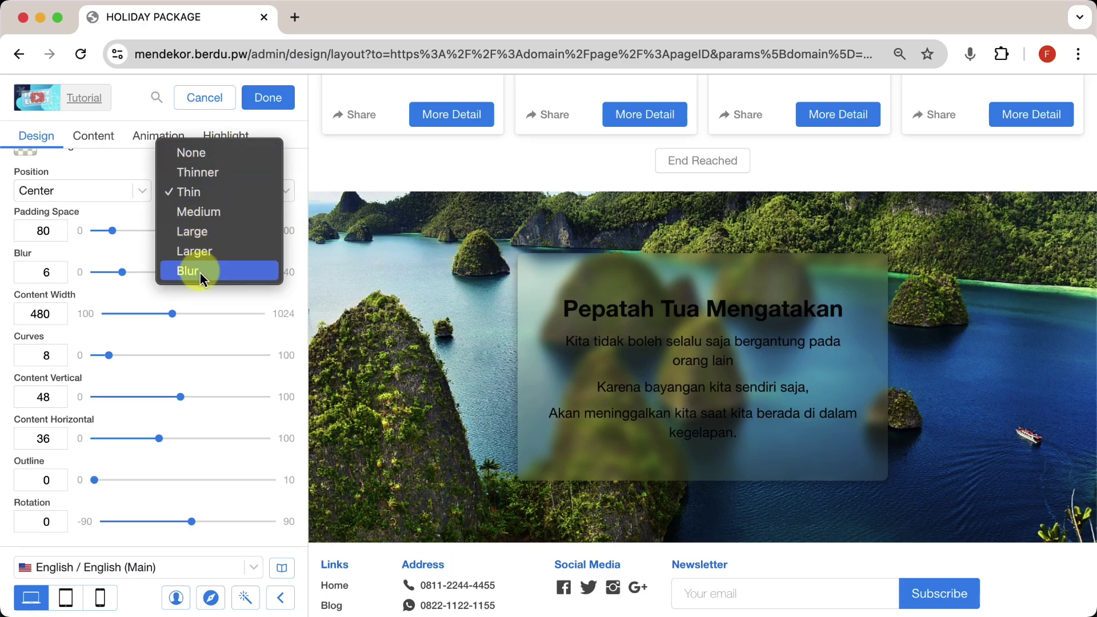
left_click(211, 250)
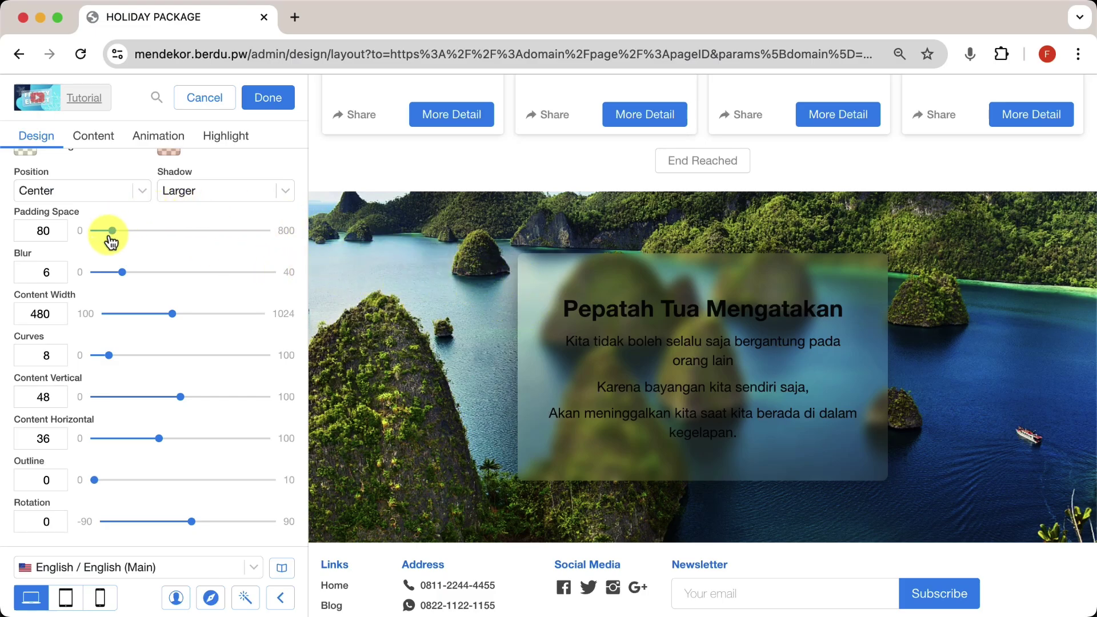
left_click_drag(112, 234, 118, 235)
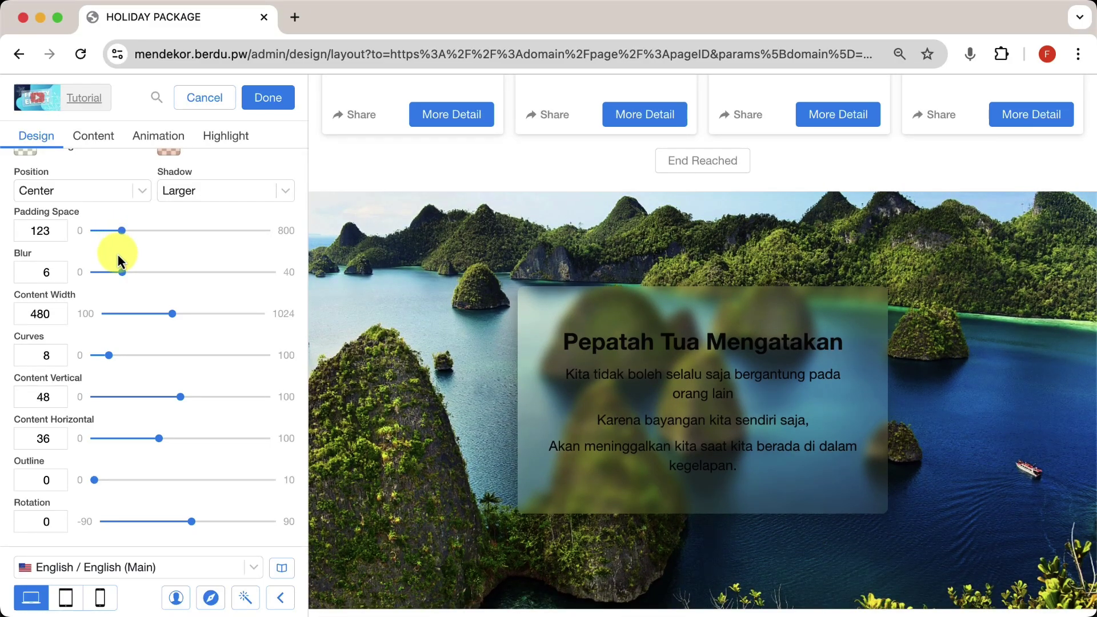
mouse_move(122, 275)
left_mouse_down()
mouse_move(324, 277)
mouse_move(111, 285)
mouse_move(121, 292)
left_mouse_up()
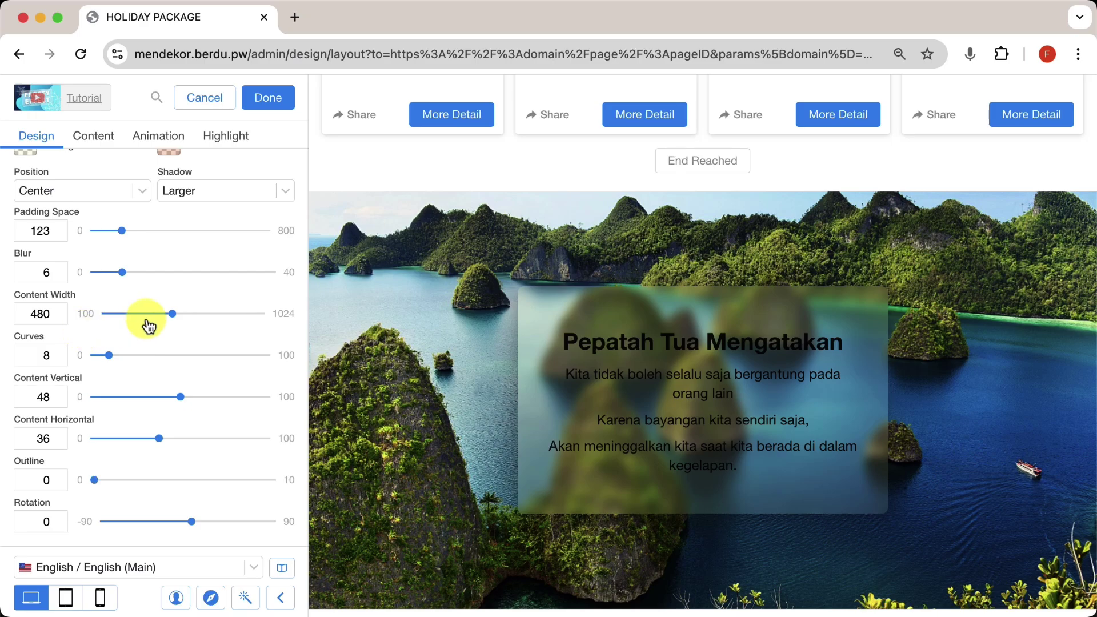
Set the text box's content width to 614 and its corner curves to 6.
left_click_drag(171, 313, 192, 316)
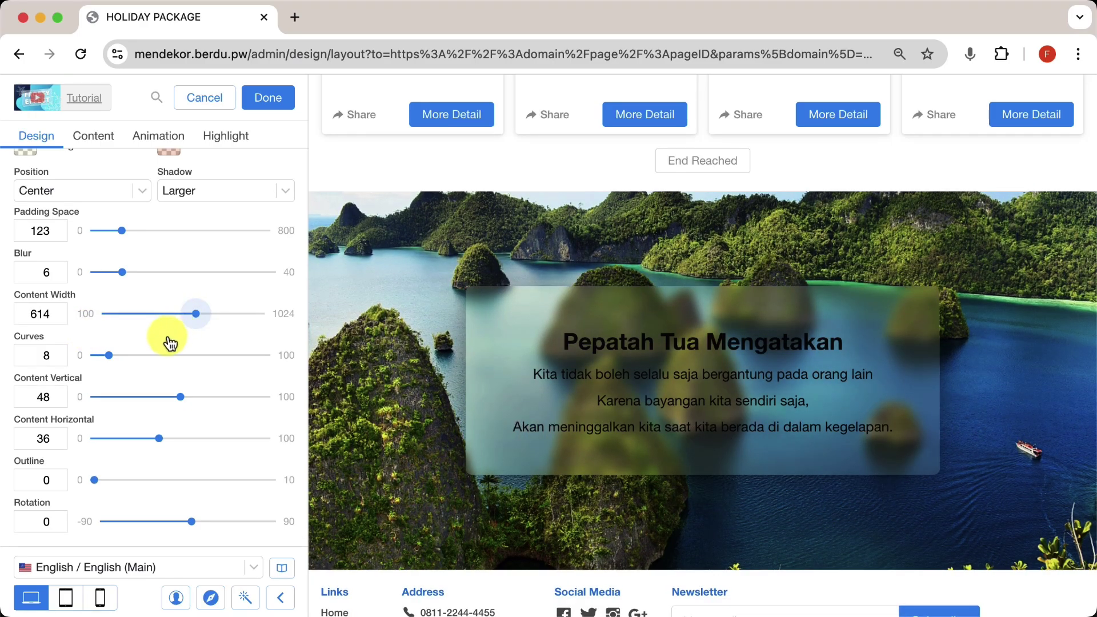
mouse_move(108, 356)
left_mouse_down()
mouse_move(297, 357)
mouse_move(104, 362)
left_mouse_up()
left_click(102, 357)
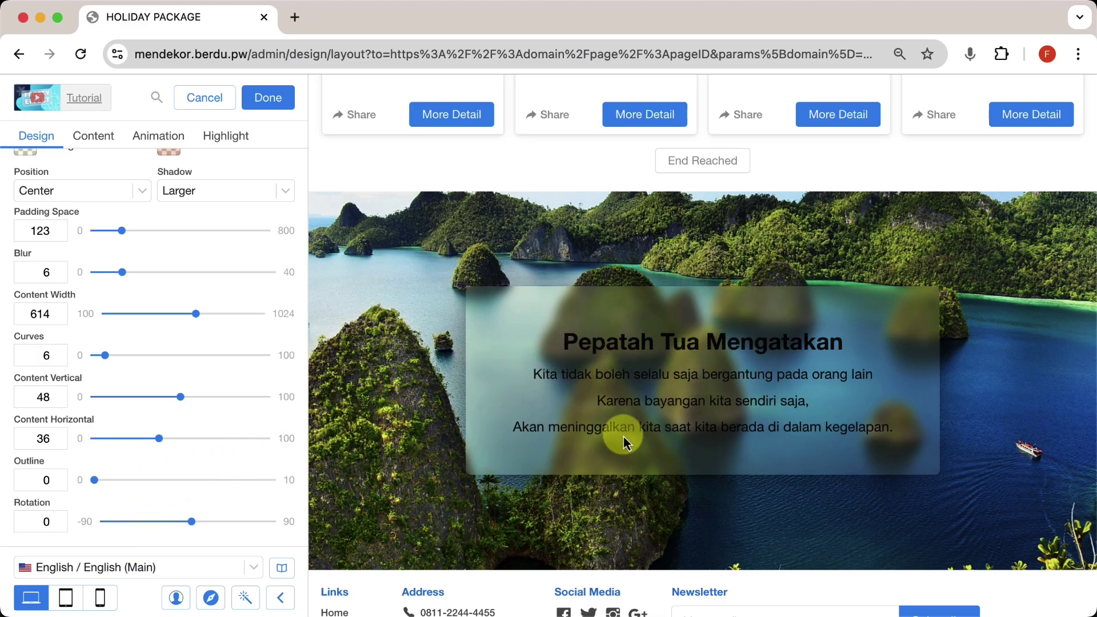
Replace all of the section's sample text with the heading "Dream Destination, Real Experience".
left_click(91, 133)
left_click(99, 267)
left_click(7, 345)
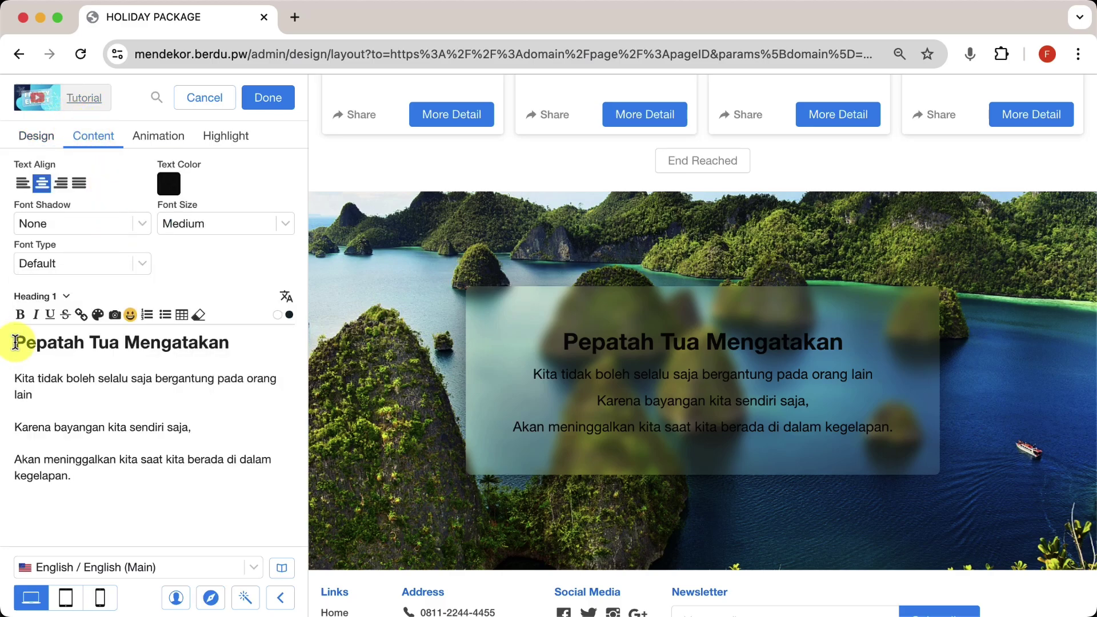
key("ctrl+a")
type("Dream Destination, Real Experience")
key("Return")
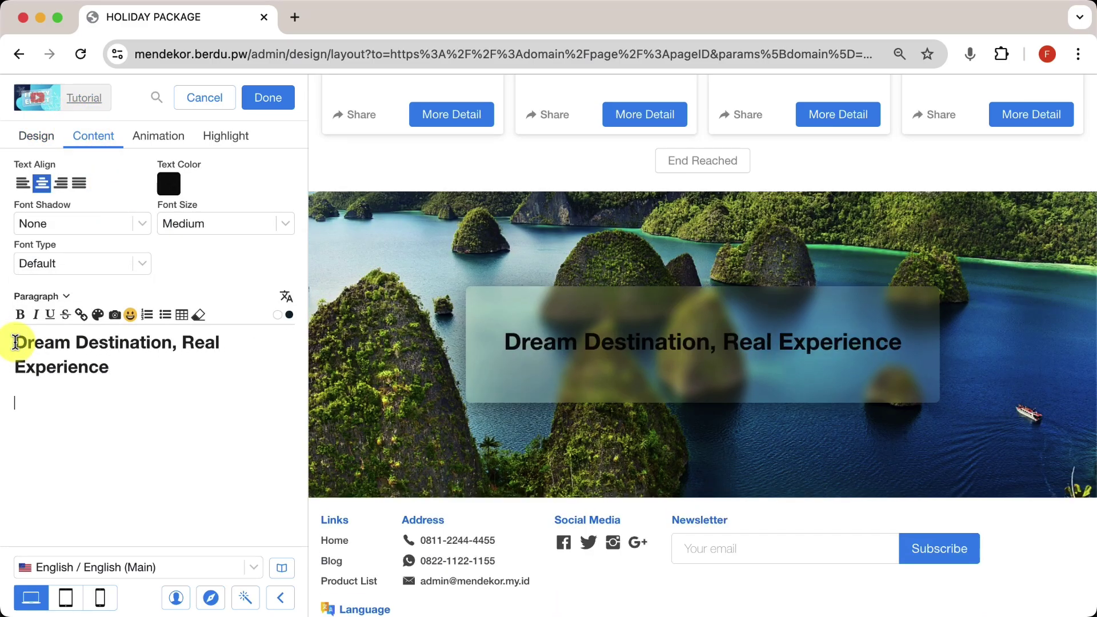
Write the paragraph "Every corner of the world offers unforgettable experiences. Let's make your travel dreams come true" under the heading.
type("Every corner of the world offers unfor")
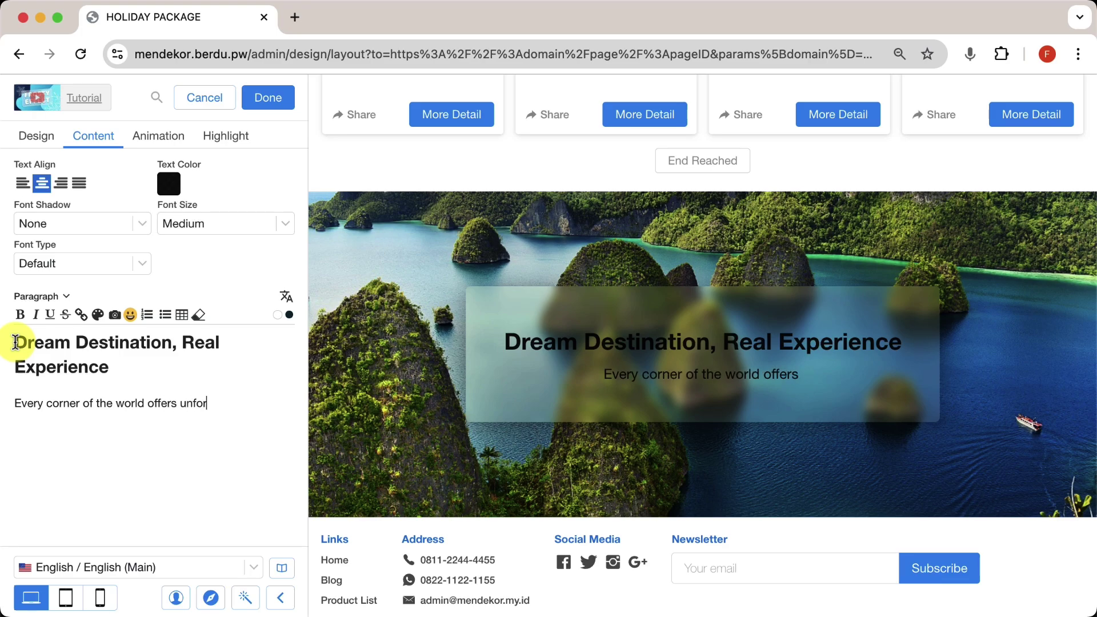
type("gettable experie")
type("nces. Let's make your travel dreams  come true")
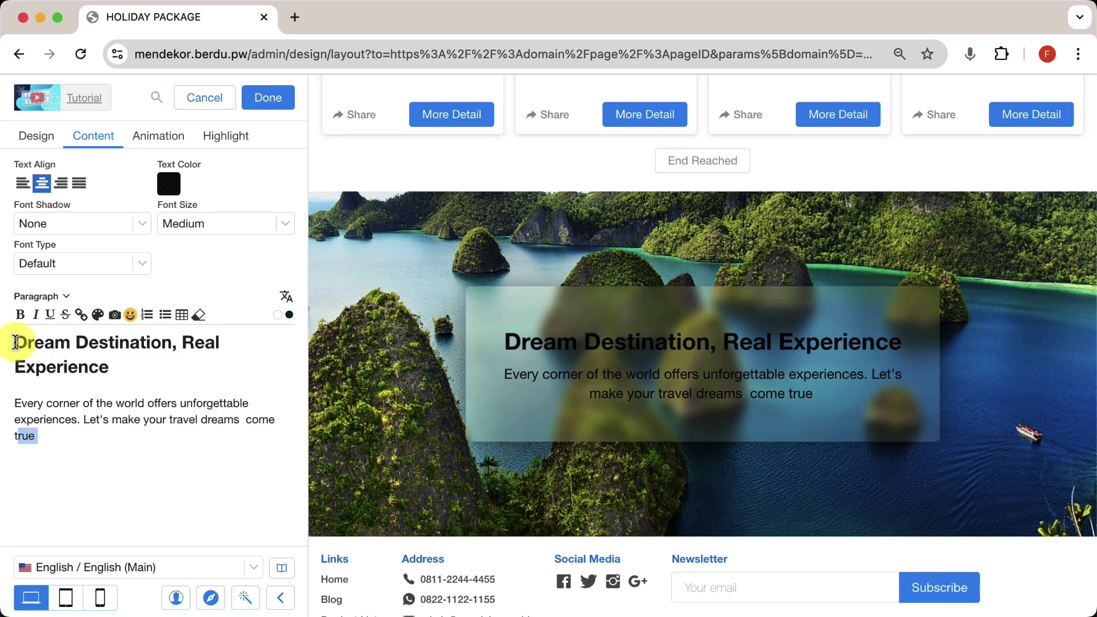
Highlight the words "come true" at the end of the paragraph with an orange-red background.
key("alt+shift+Left")
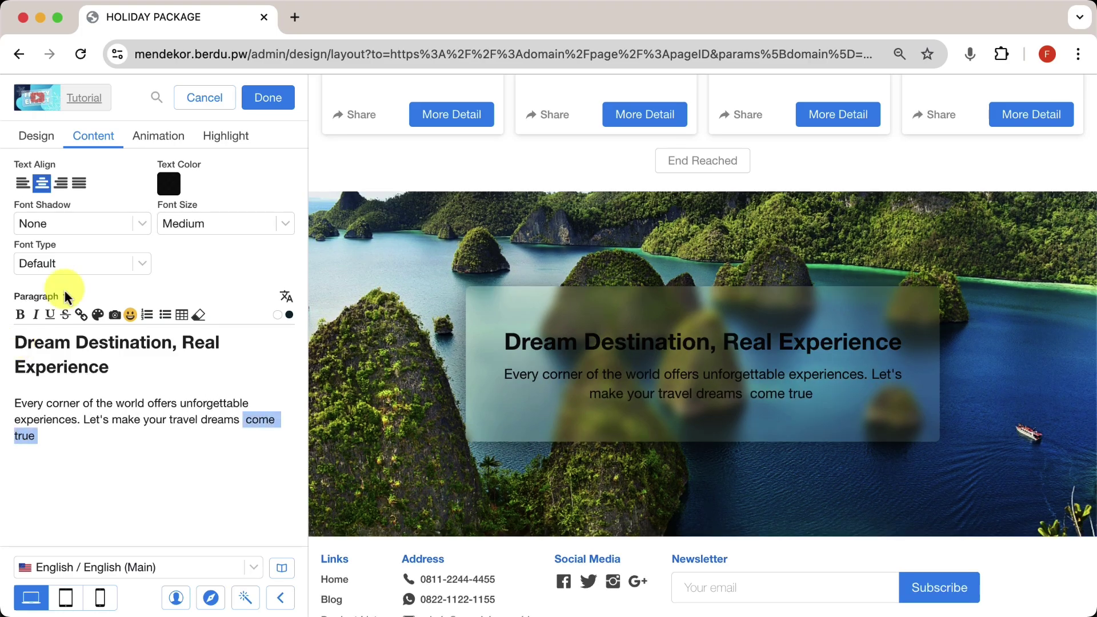
left_click(97, 315)
left_click(269, 486)
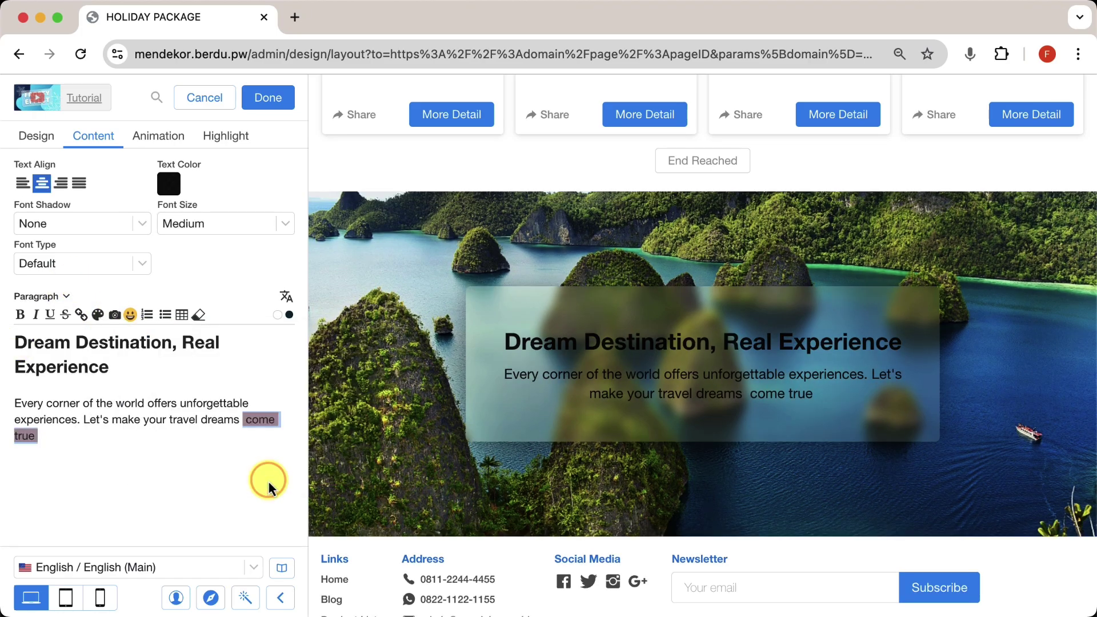
left_click(170, 447)
Search the fonts for "as" and set the section's font type to Assistant.
left_click(119, 264)
left_click(103, 282)
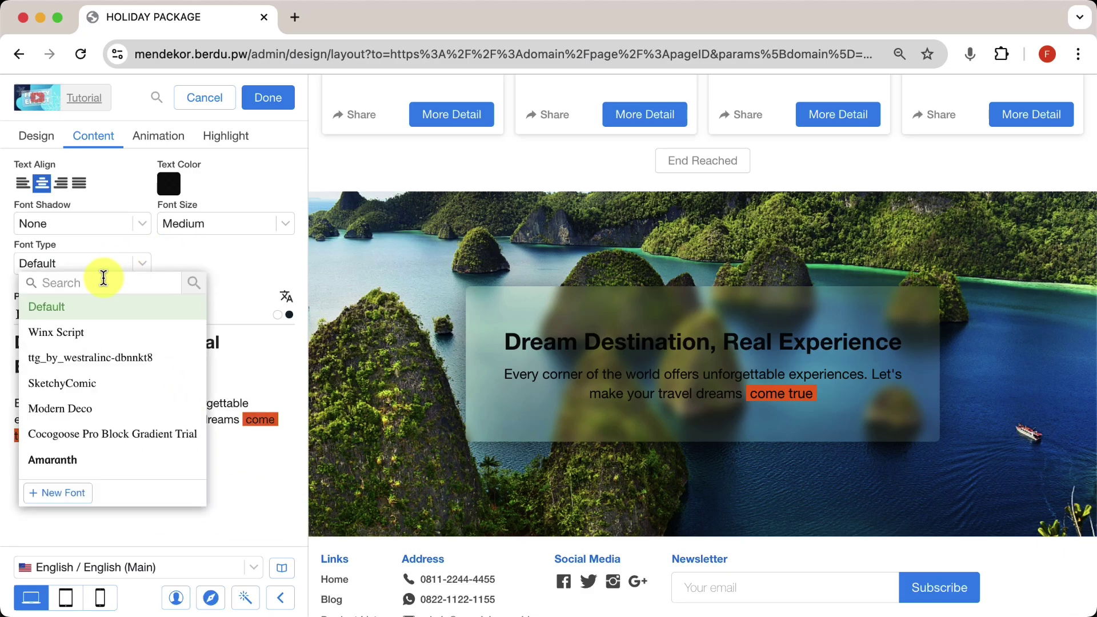
type("as")
left_click(79, 308)
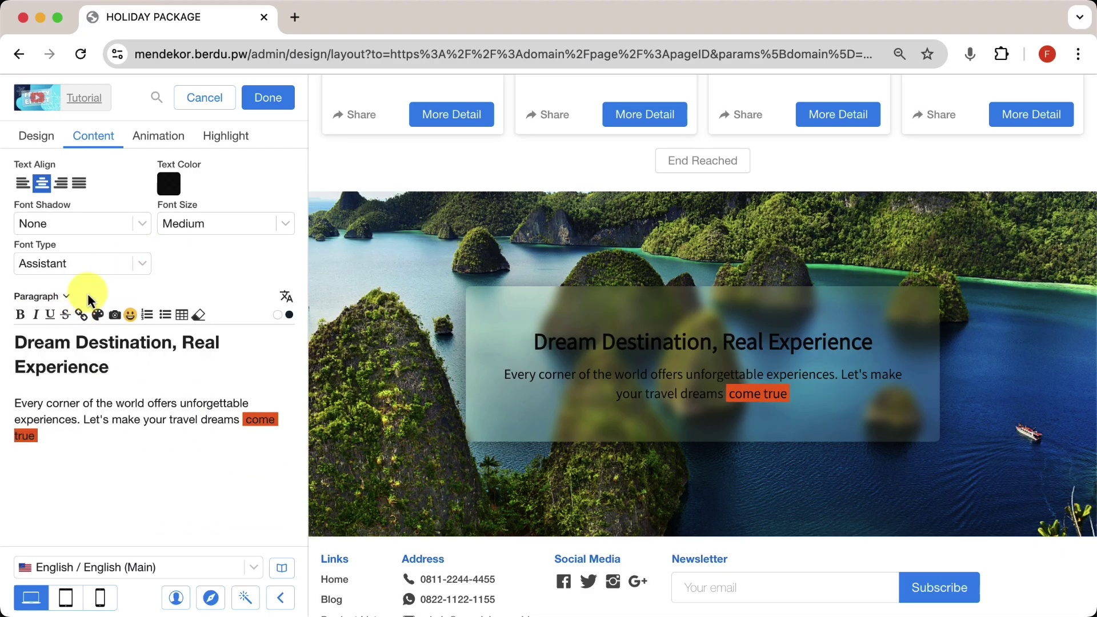
Set the section's text colour to white (#ffffff).
left_click(168, 183)
left_click(73, 148)
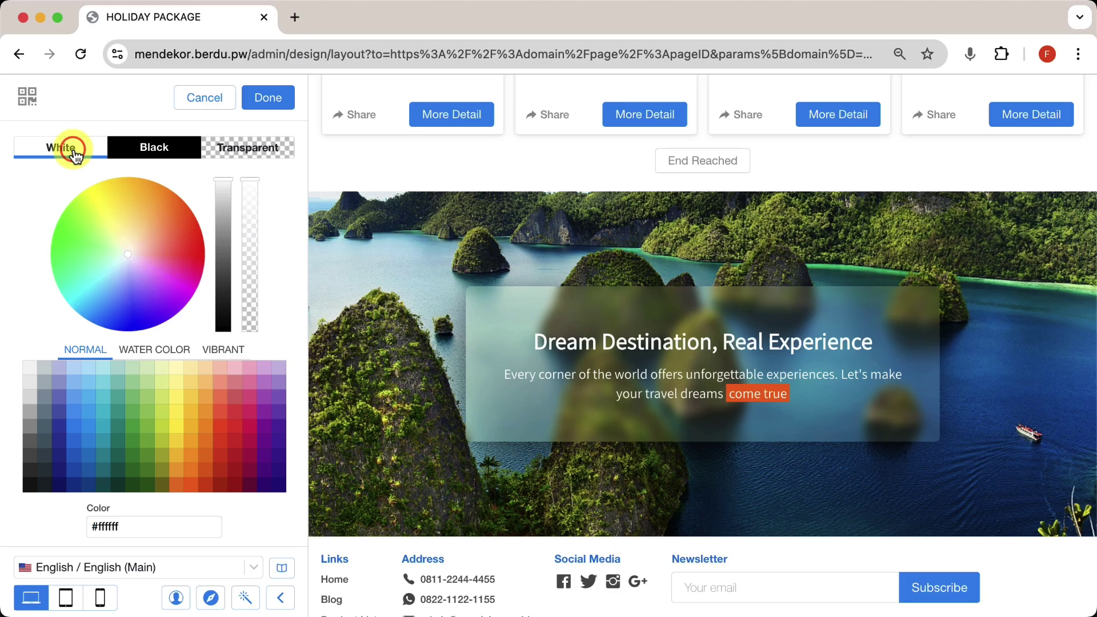
left_click(266, 100)
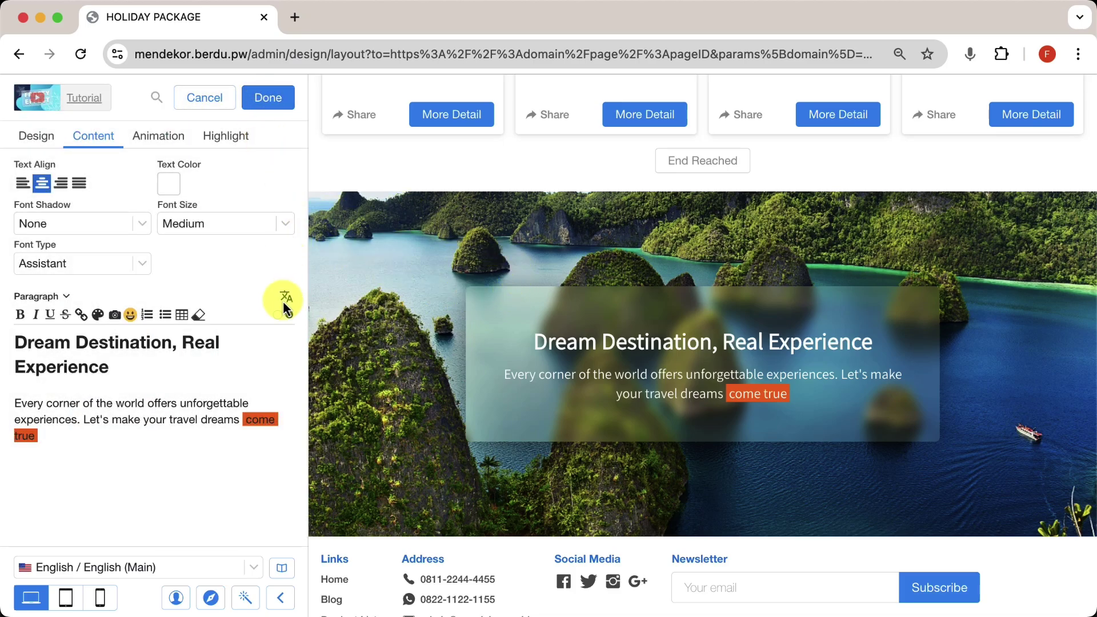
Finish editing the Image + Text section and save the page layout.
left_click(275, 106)
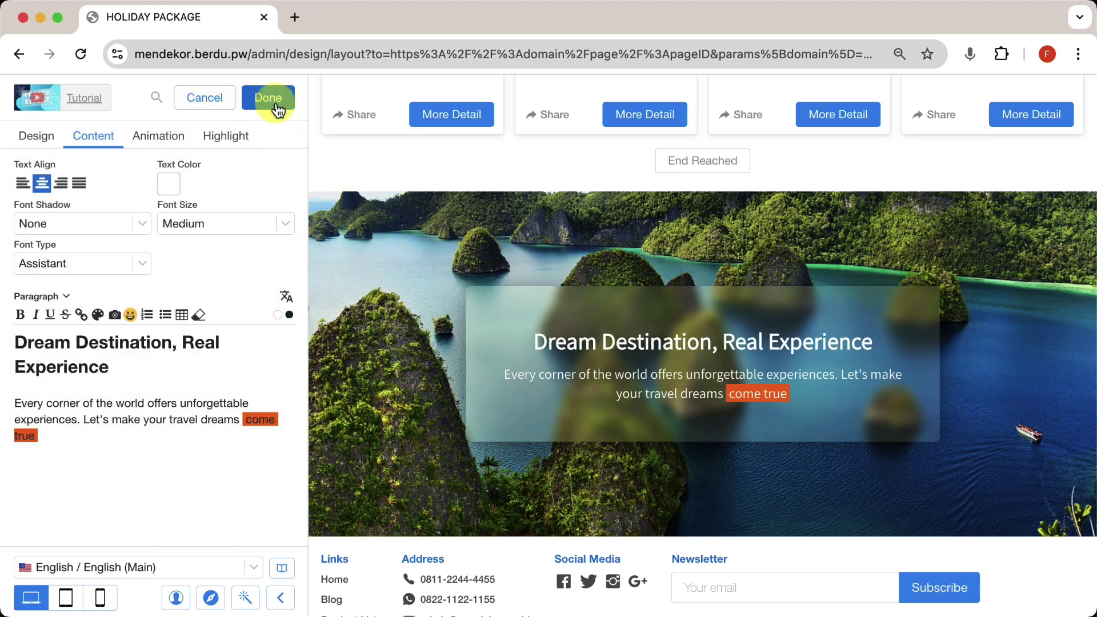
scroll(155, 451, "down", 3)
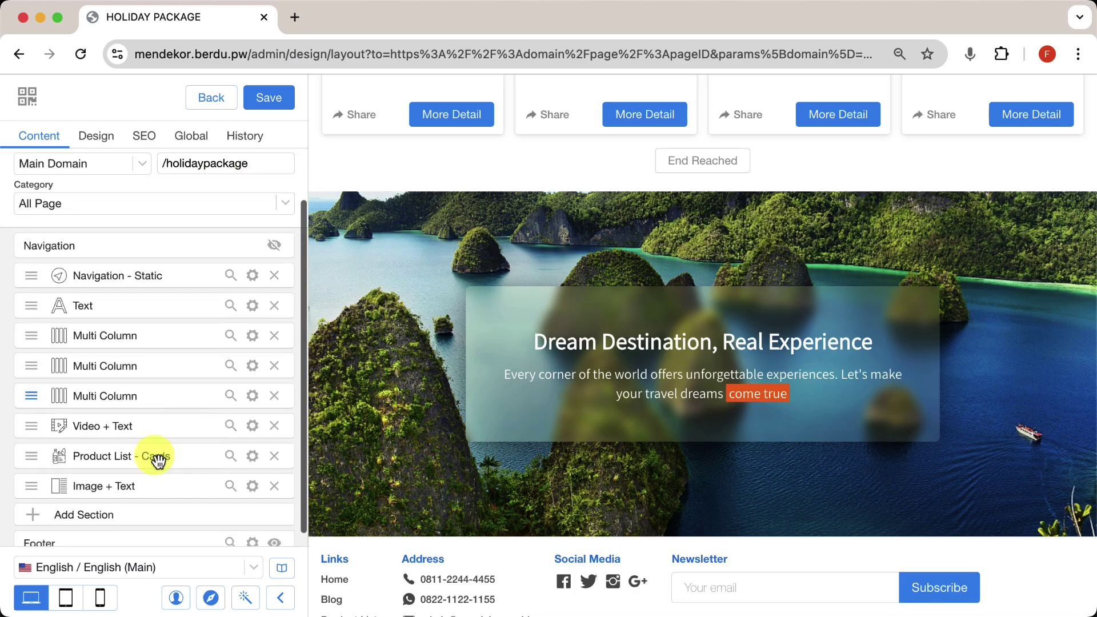
mouse_move(34, 473)
left_mouse_down()
mouse_move(37, 379)
mouse_move(36, 487)
left_mouse_up()
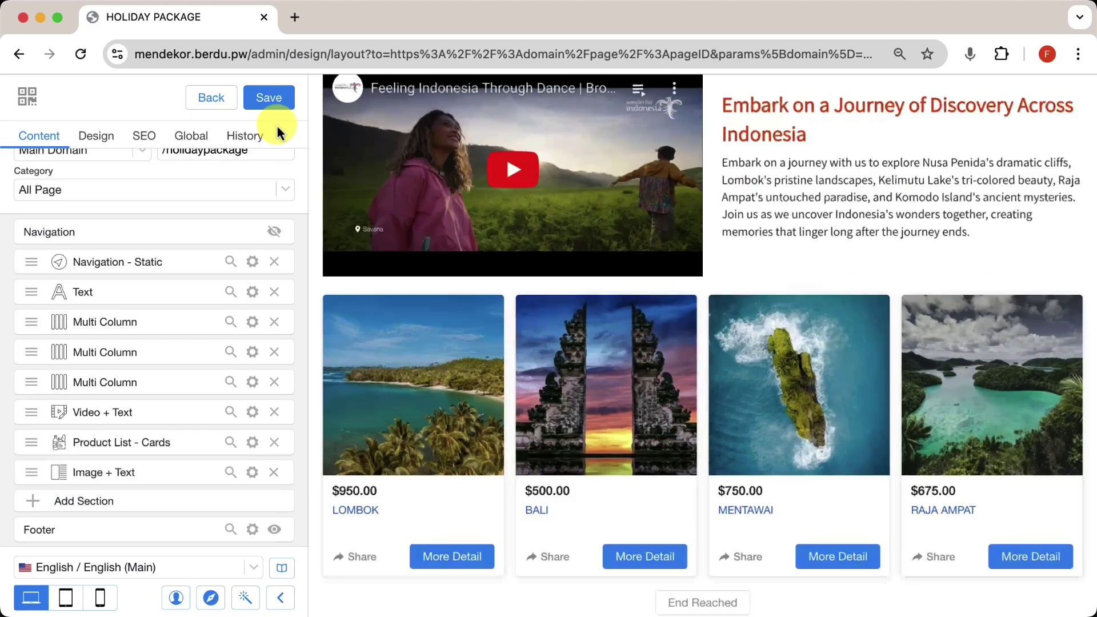
left_click(273, 98)
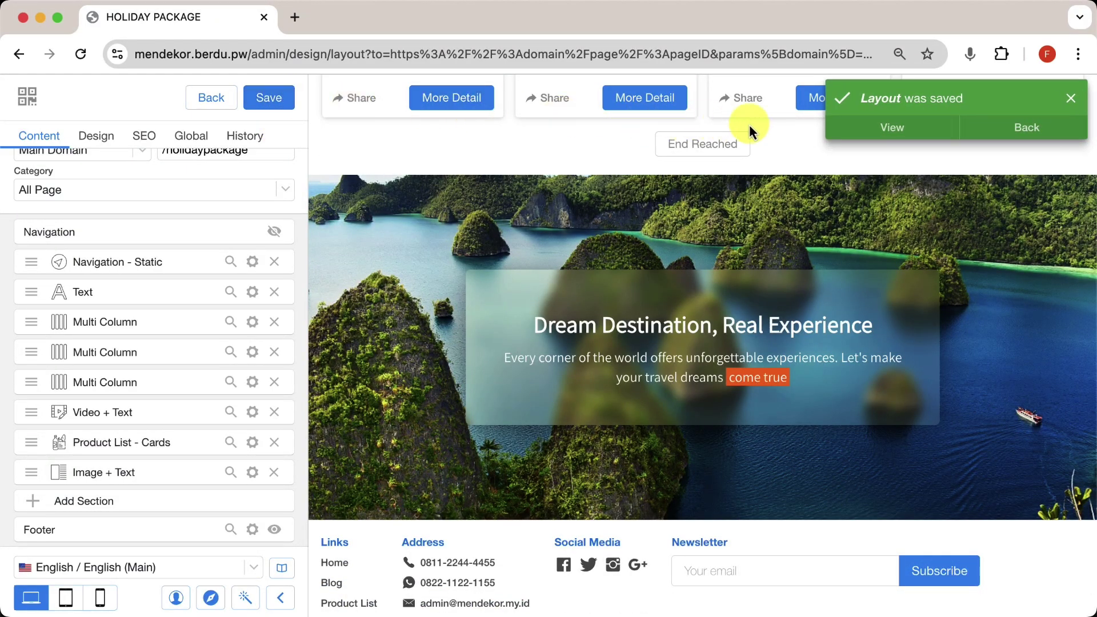
View the published holiday package page and check the new Image + Text section above the footer.
left_click(878, 134)
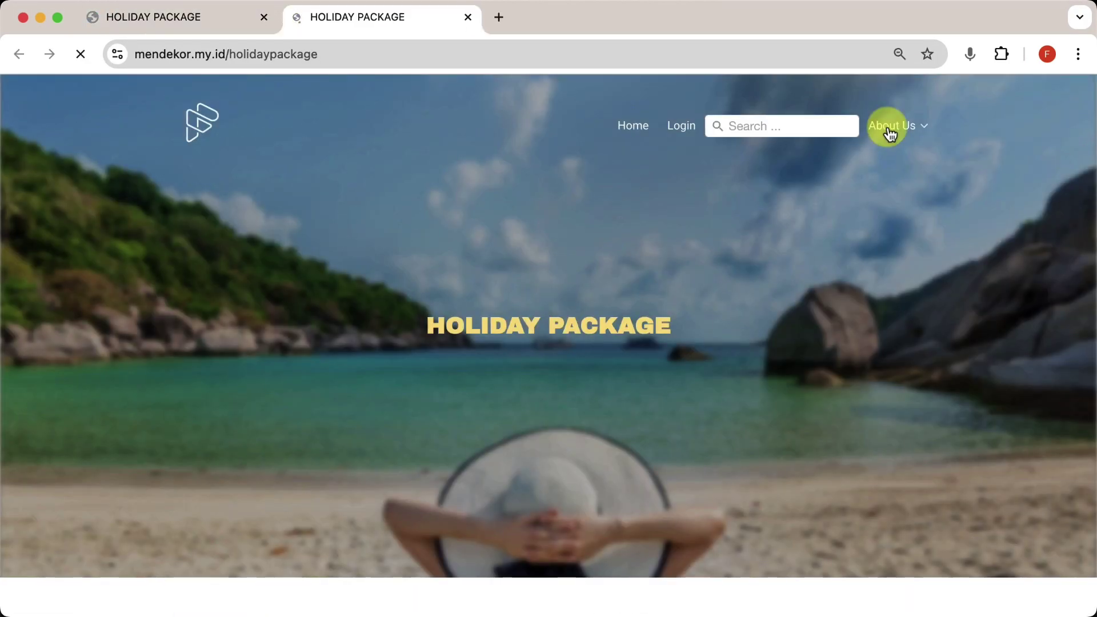
scroll(845, 396, "down", 8)
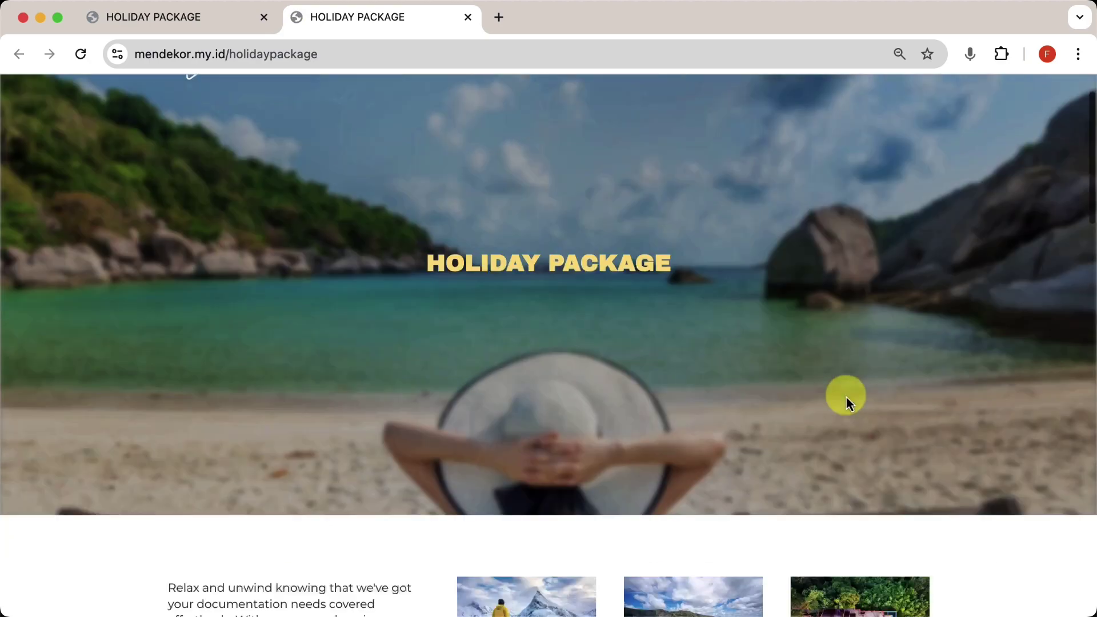
scroll(845, 396, "down", 20)
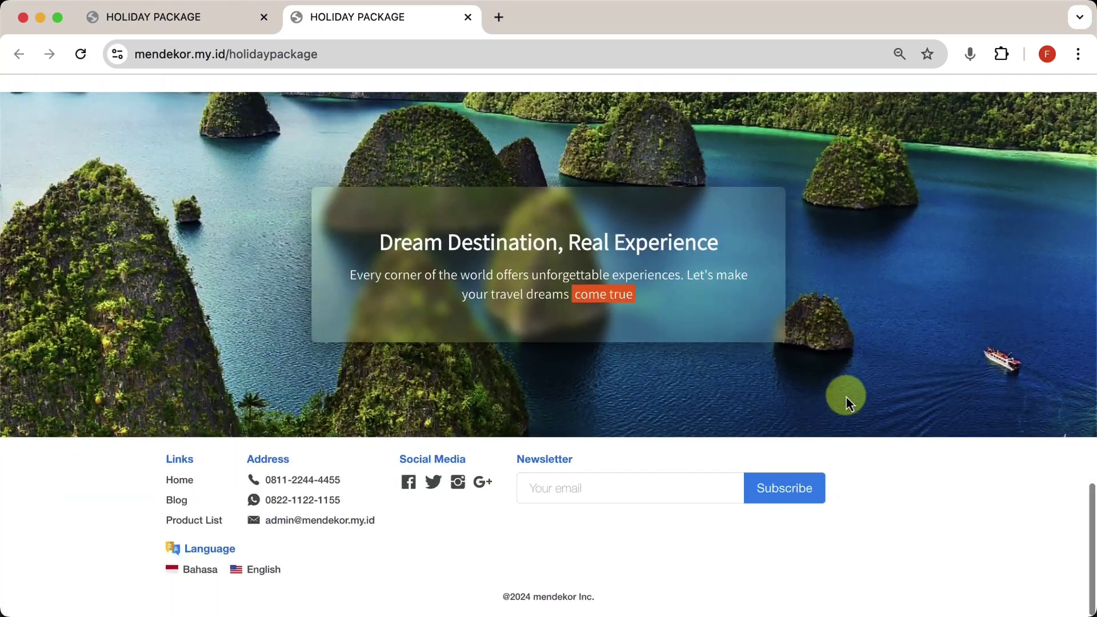